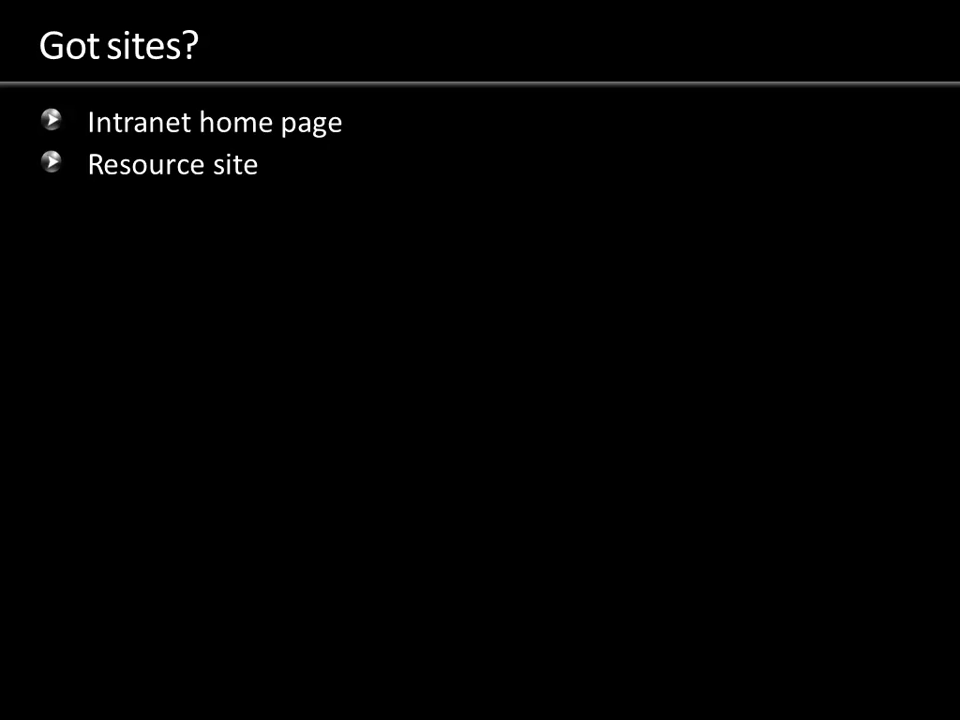
# Reveal the Document libraries and lists bullet on the Got sites? slide
pyautogui.press('Right')
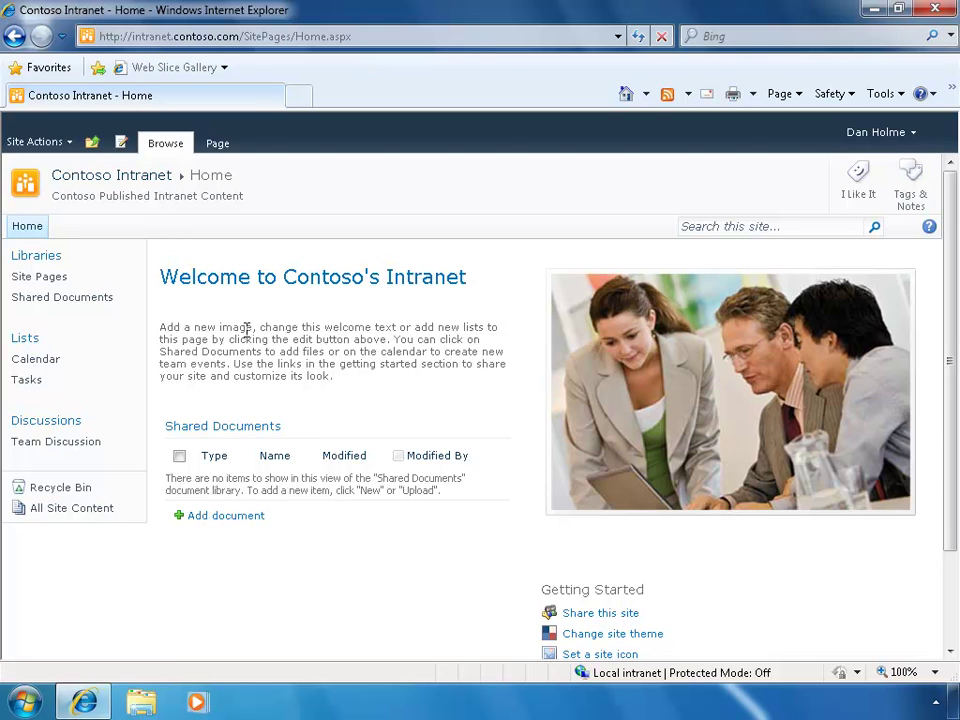
# Change the address path to sites/SharePoint to load the SharePoint Central site
pyautogui.click(246, 37)
pyautogui.moveTo(244, 37); pyautogui.dragTo(396, 54)
pyautogui.write('sites/SharePoint')
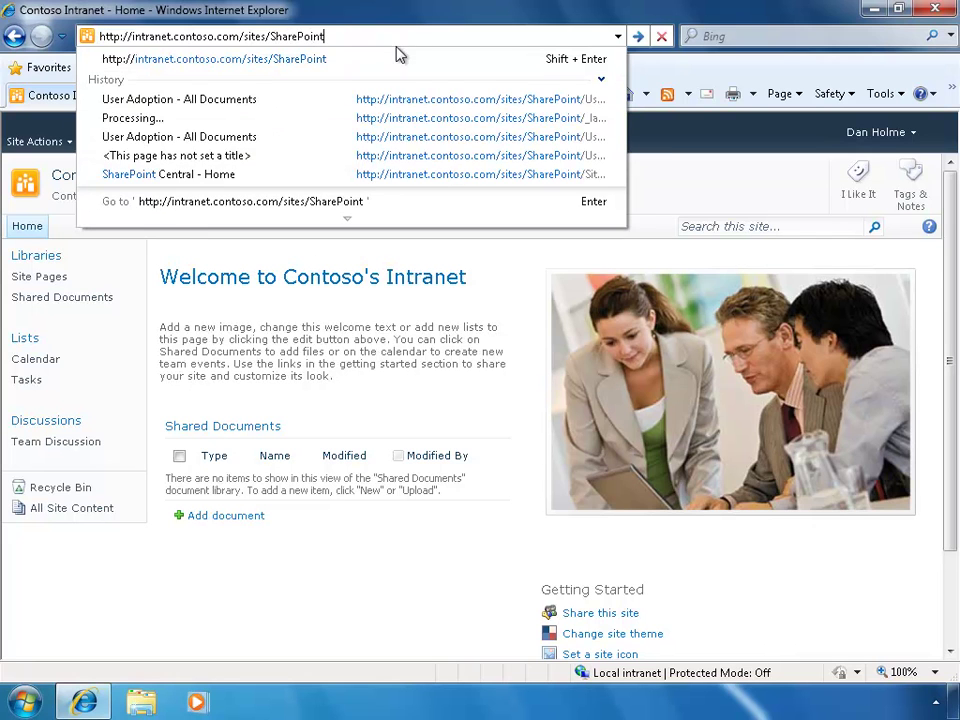
pyautogui.click(396, 55)
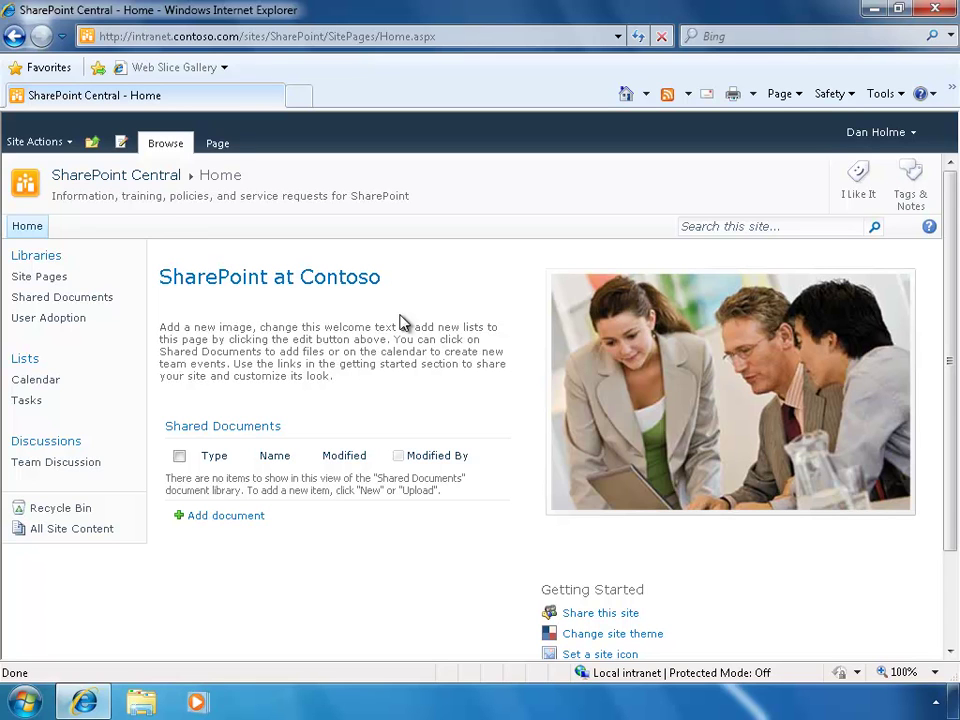
# Browse to teams.contoso.com/depts/Consulting to load the Consulting team site
pyautogui.click(311, 44)
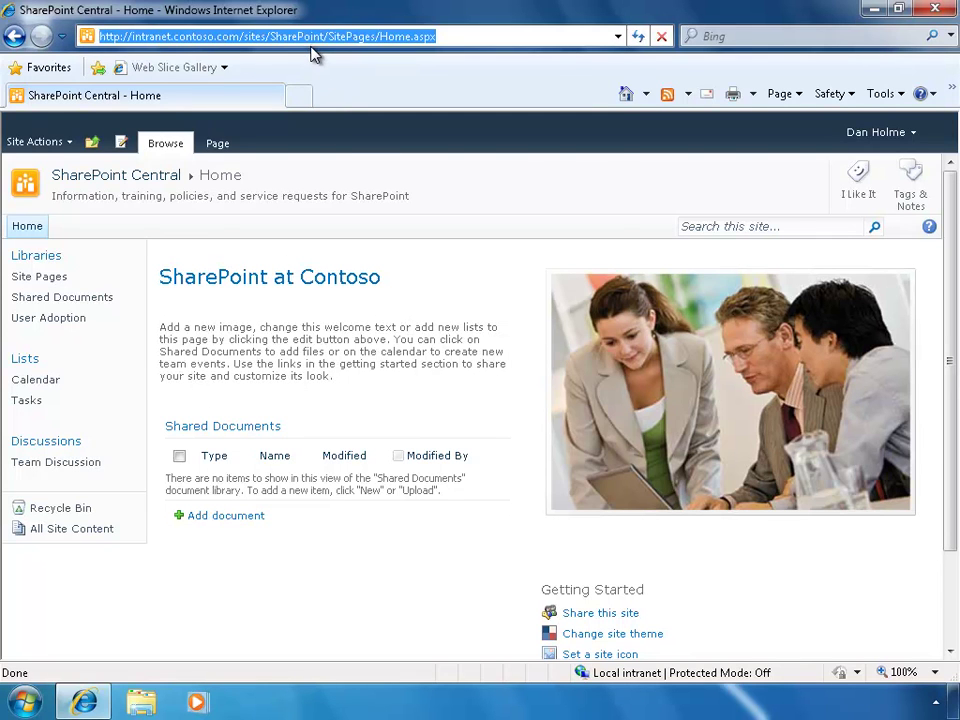
pyautogui.write('team')
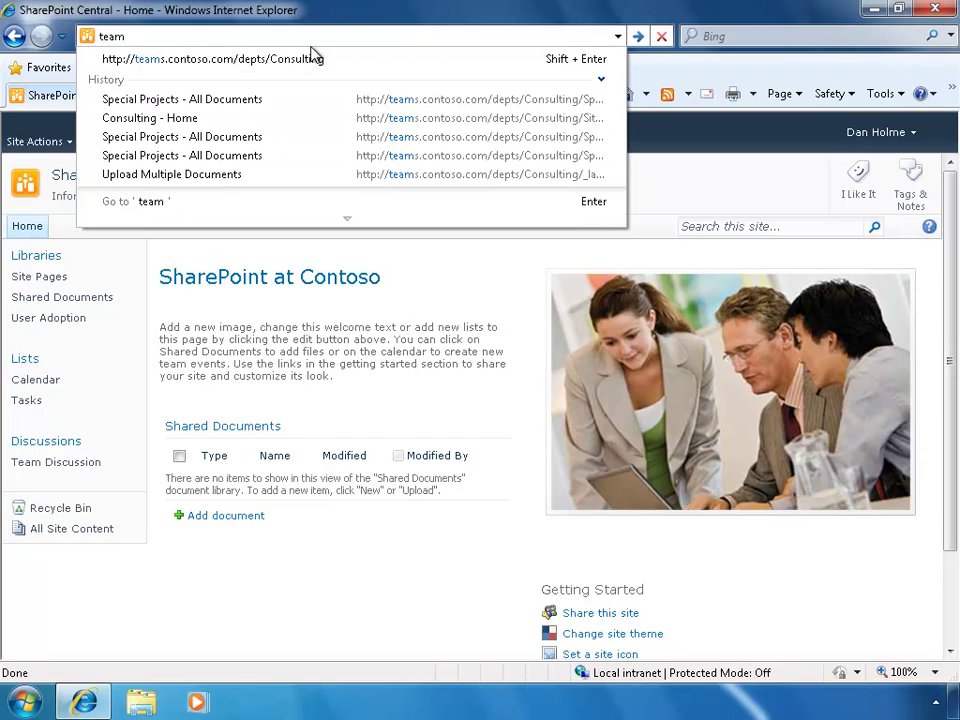
pyautogui.write('s.contoso.')
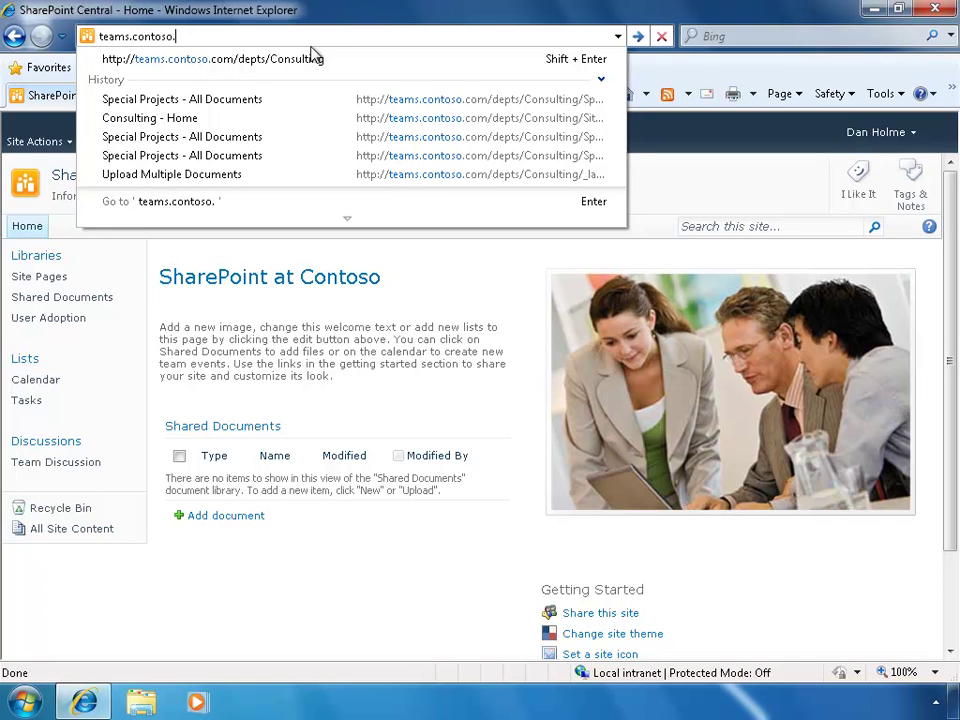
pyautogui.write('com/dept')
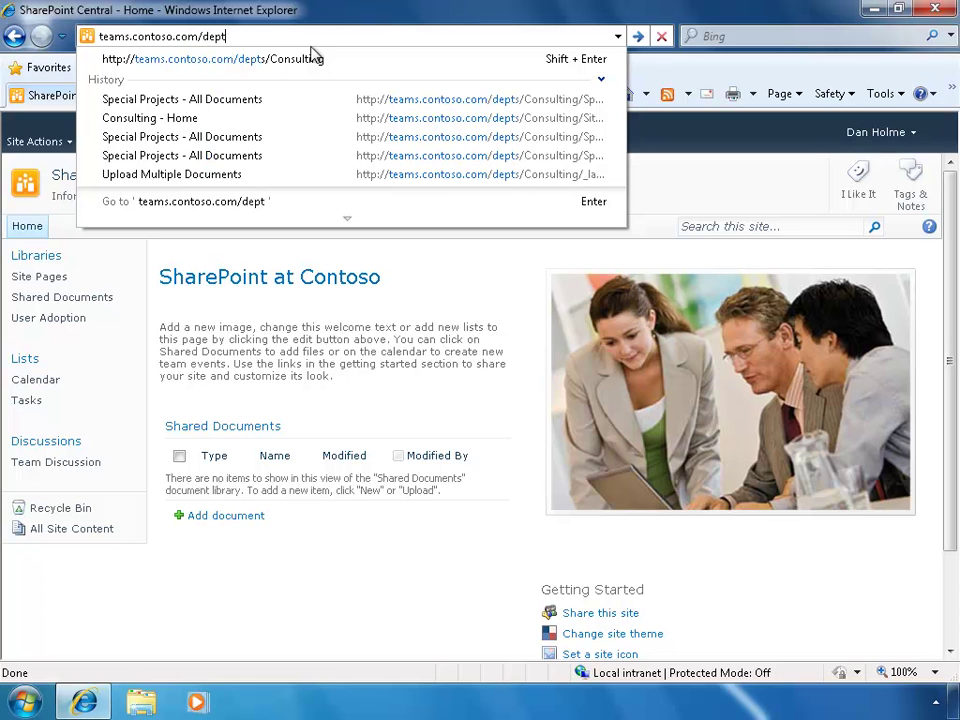
pyautogui.write('s/Consu')
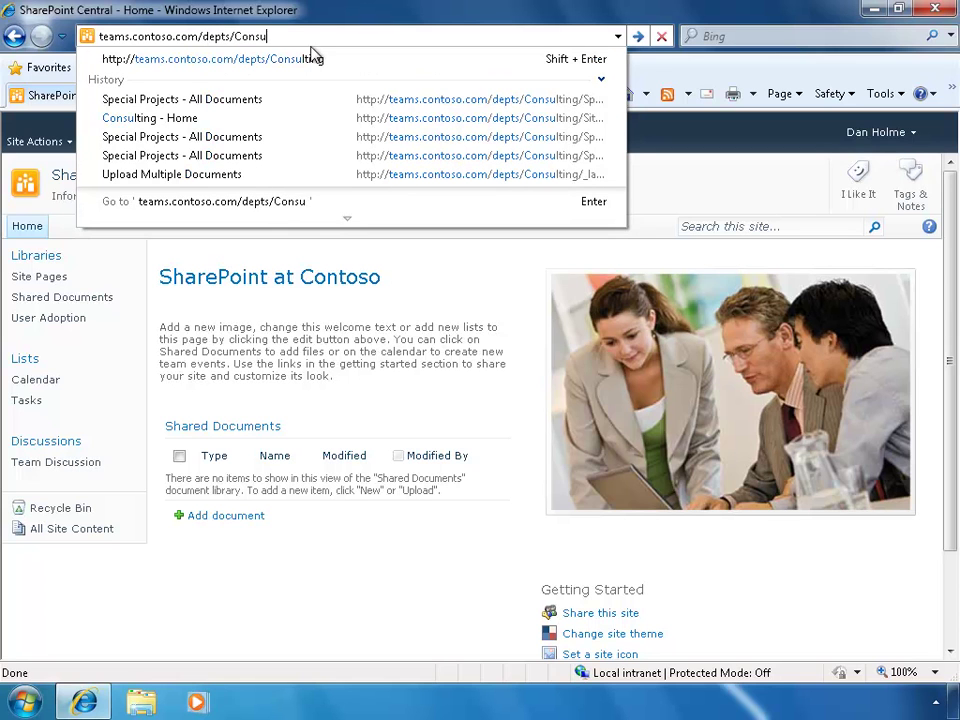
pyautogui.write('lting')
pyautogui.press('Return')
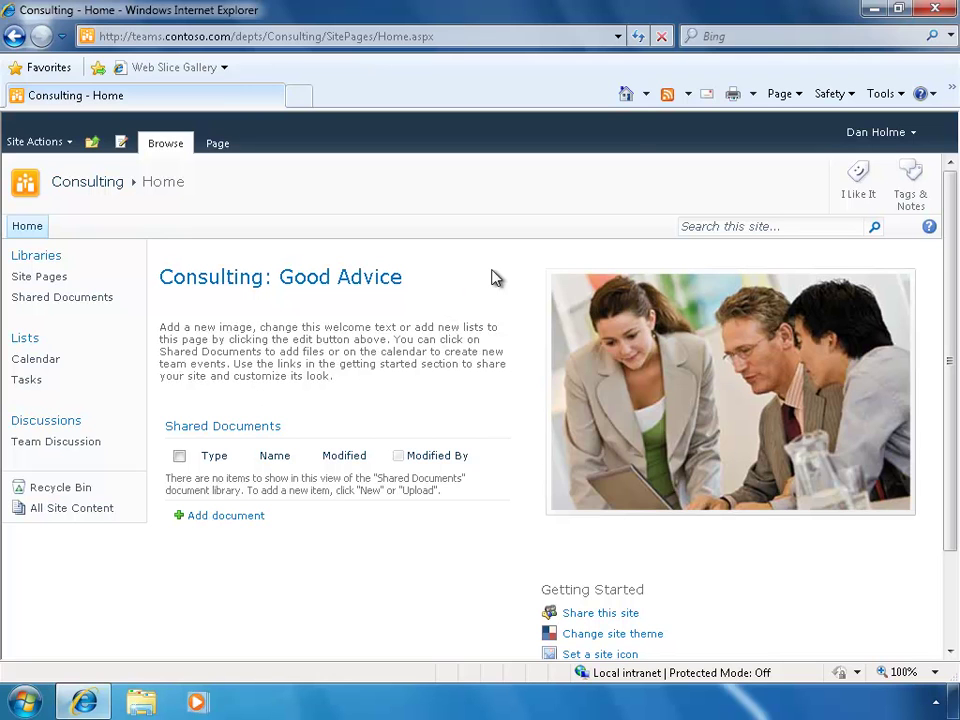
pyautogui.click(646, 94)
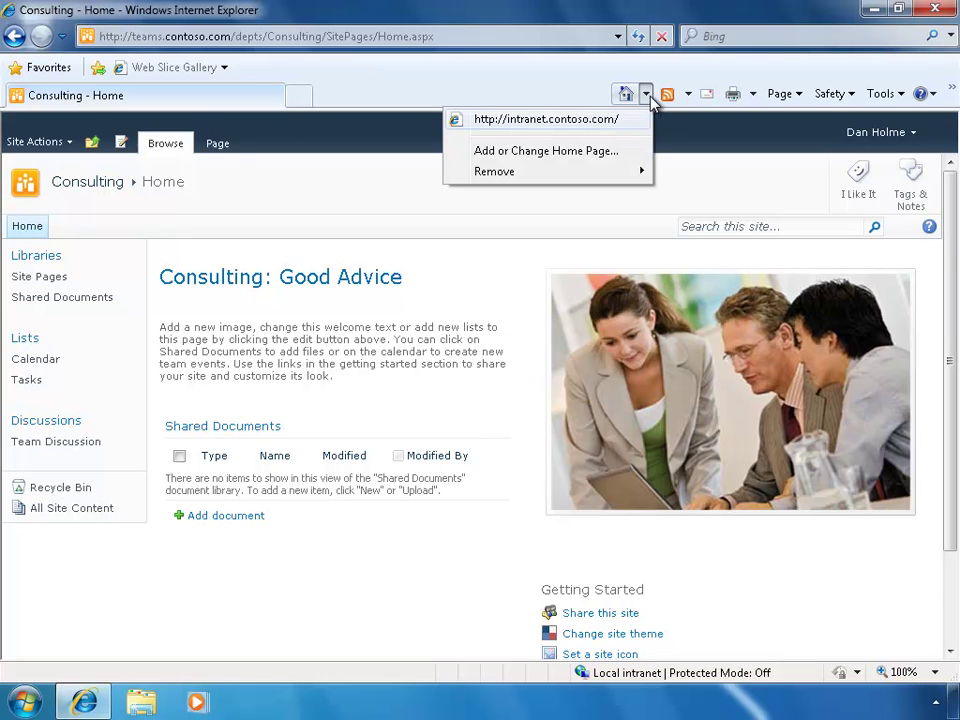
pyautogui.click(40, 67)
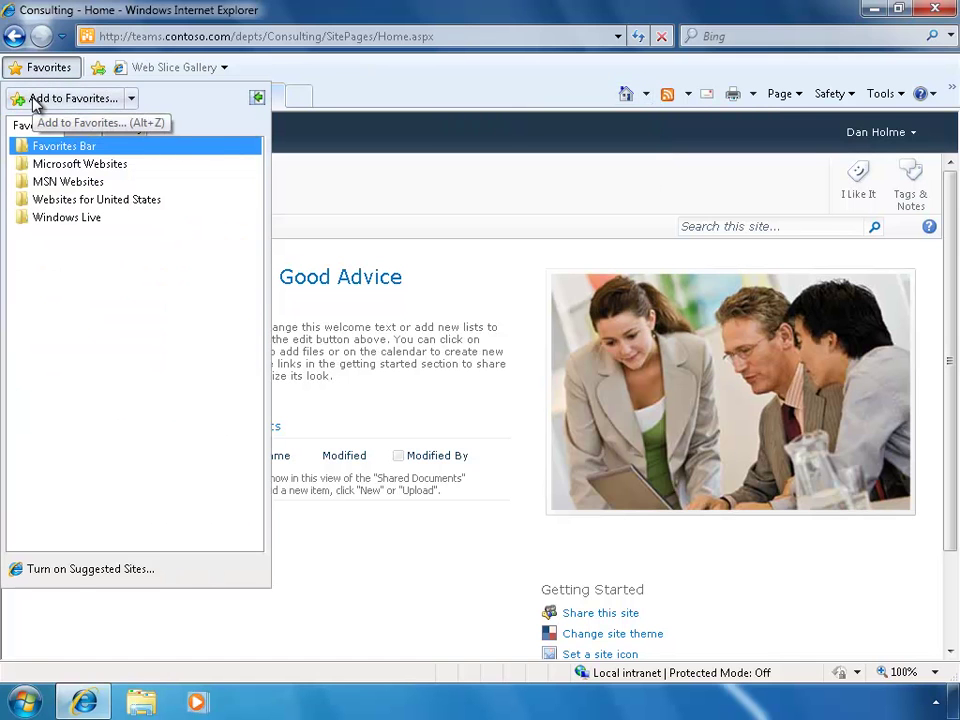
pyautogui.click(312, 84)
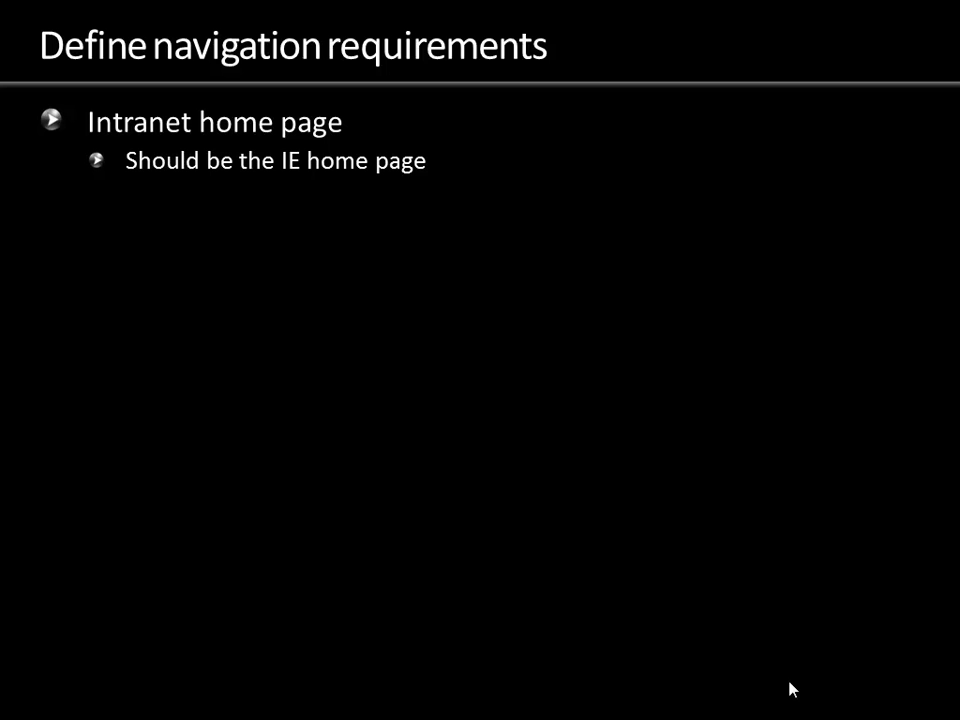
# Reveal the Resource site, Document libraries and lists, and Team site requirement bullets
pyautogui.click(790, 688)
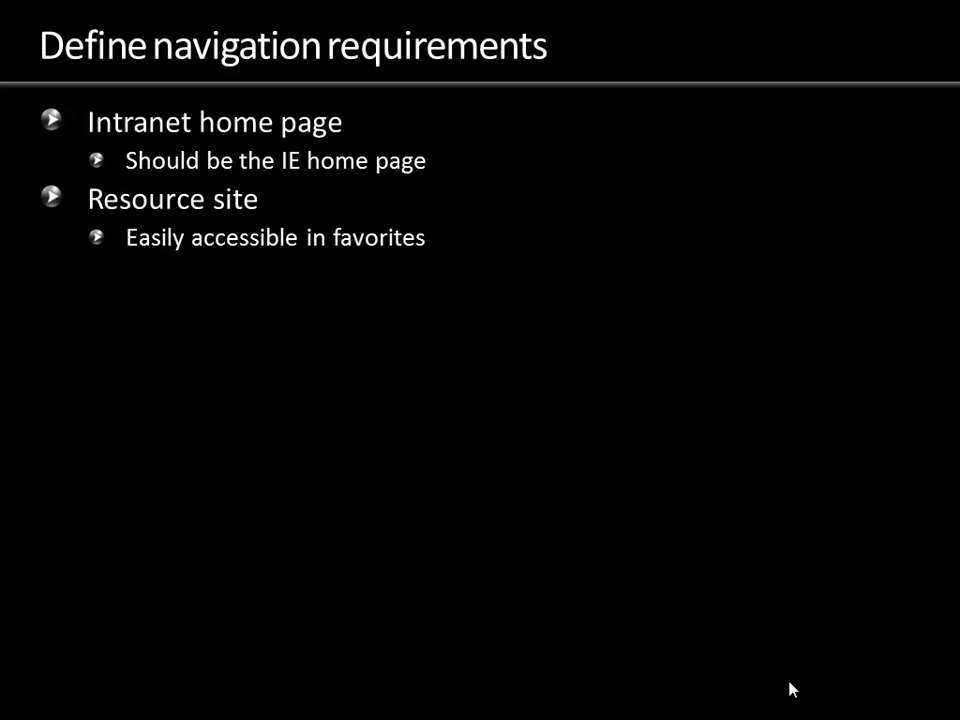
pyautogui.click(790, 688)
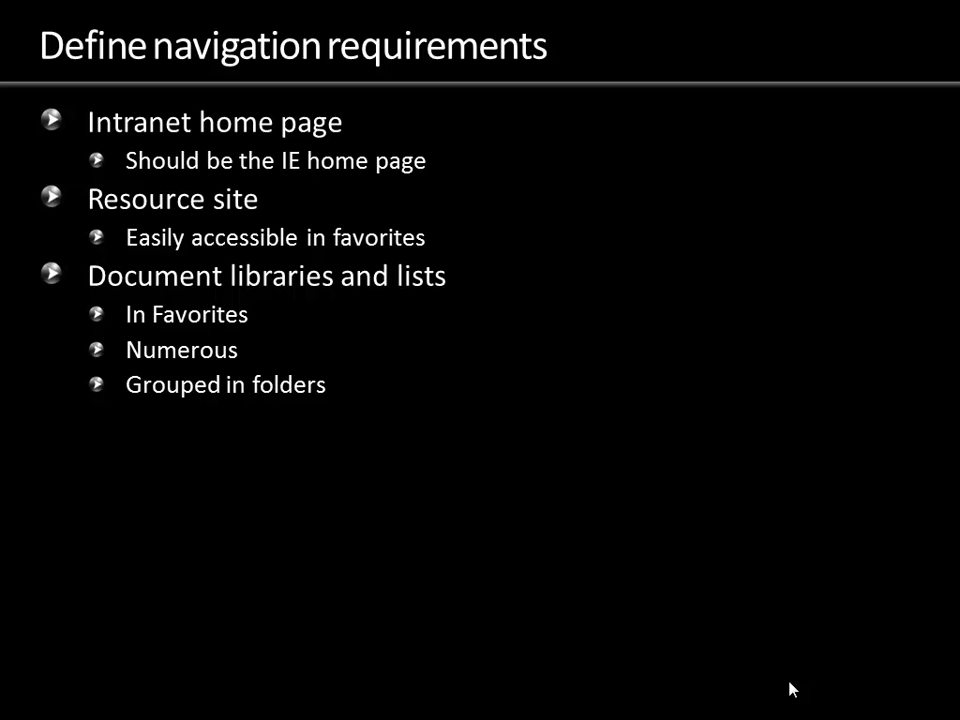
pyautogui.click(790, 689)
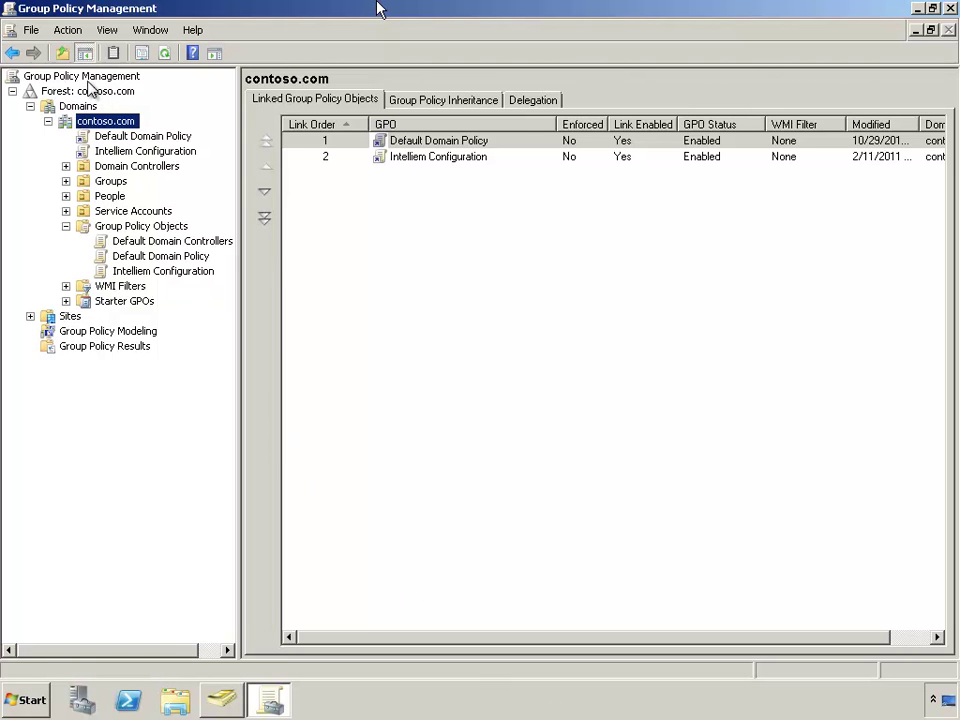
# Create a GPO named 'SharePoint Configuration' linked to contoso.com and select its link
pyautogui.rightClick(108, 127)
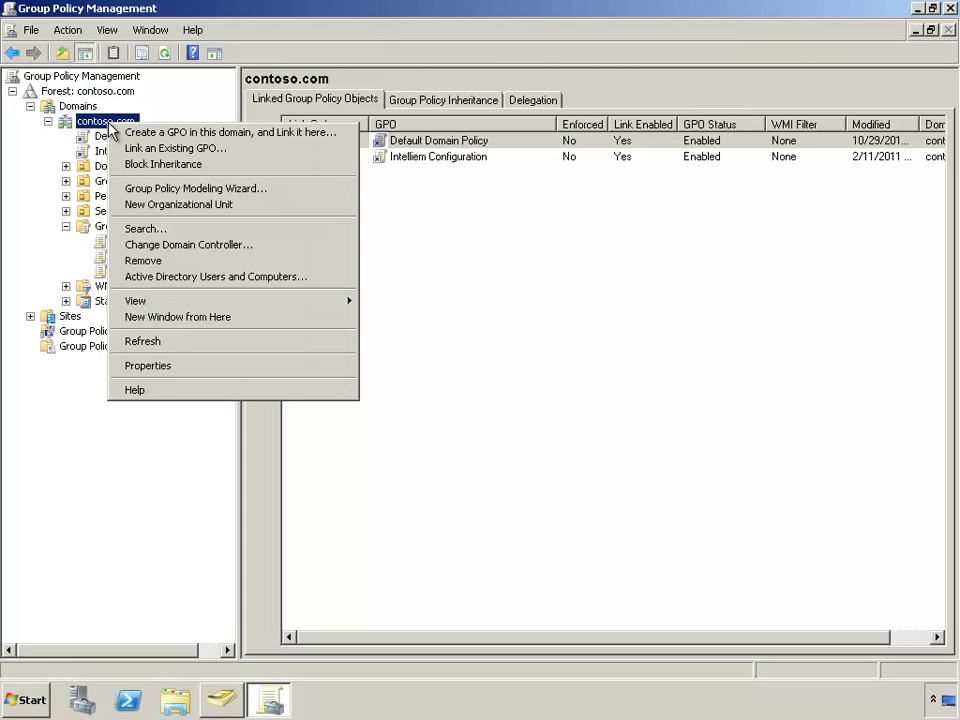
pyautogui.click(121, 134)
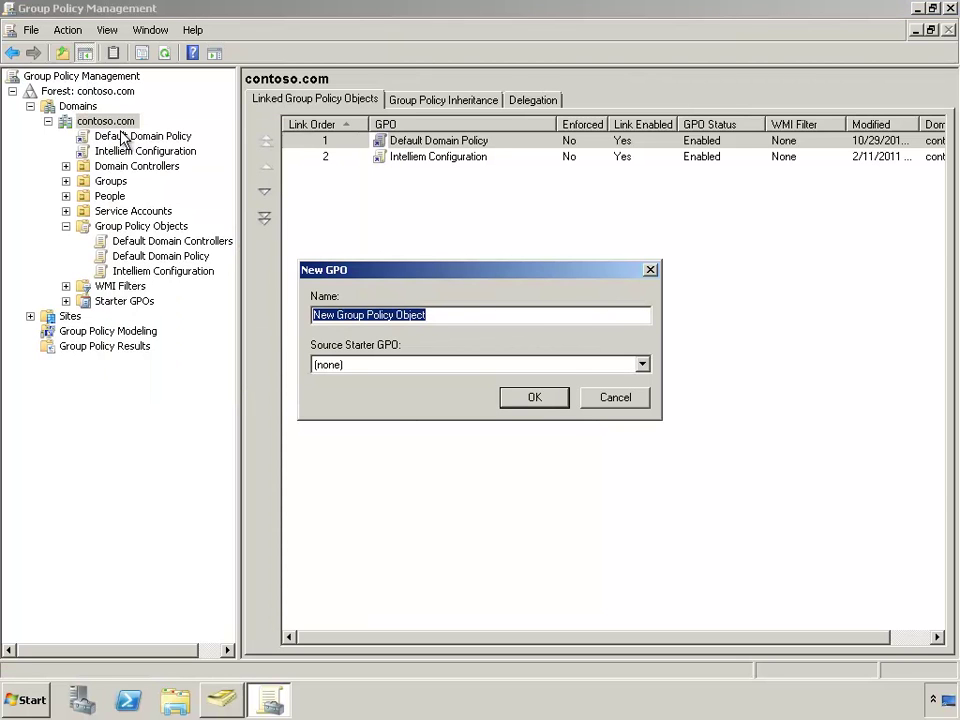
pyautogui.write('ShareP')
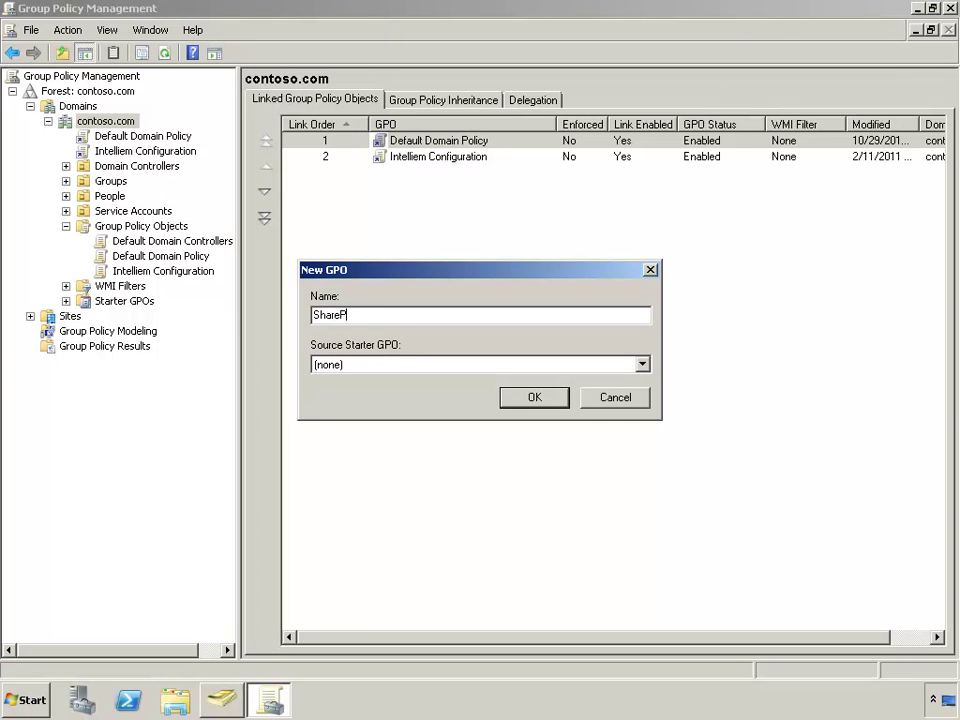
pyautogui.write('oint Configuration')
pyautogui.press('Return')
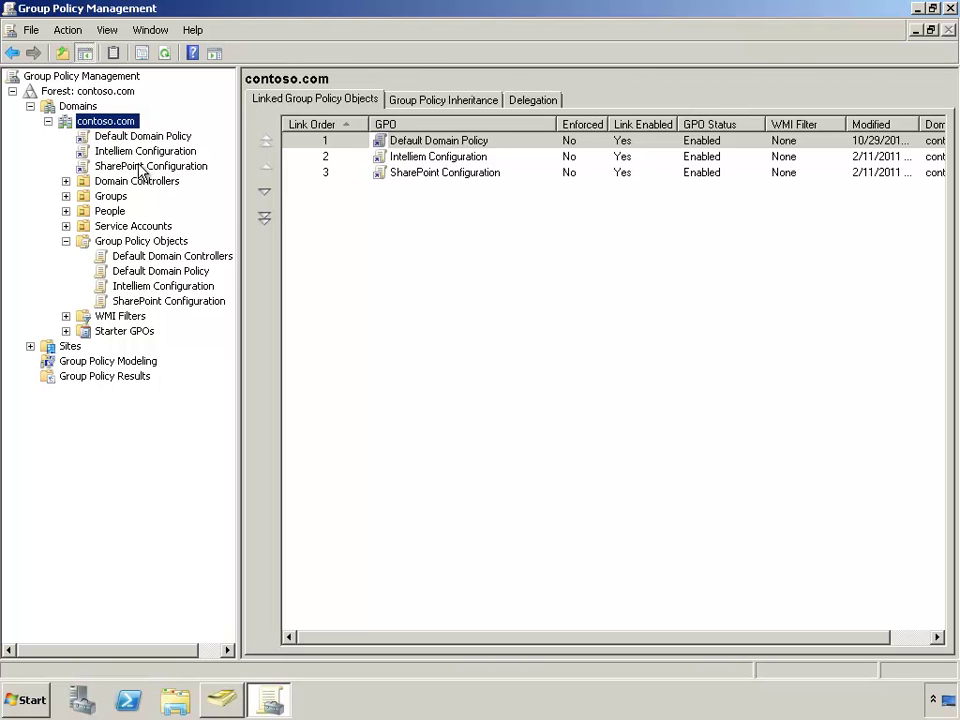
pyautogui.click(140, 168)
# Edit SharePoint Configuration in a maximized editor and open User Configuration's Control Panel Internet Settings
pyautogui.rightClick(140, 168)
pyautogui.click(164, 174)
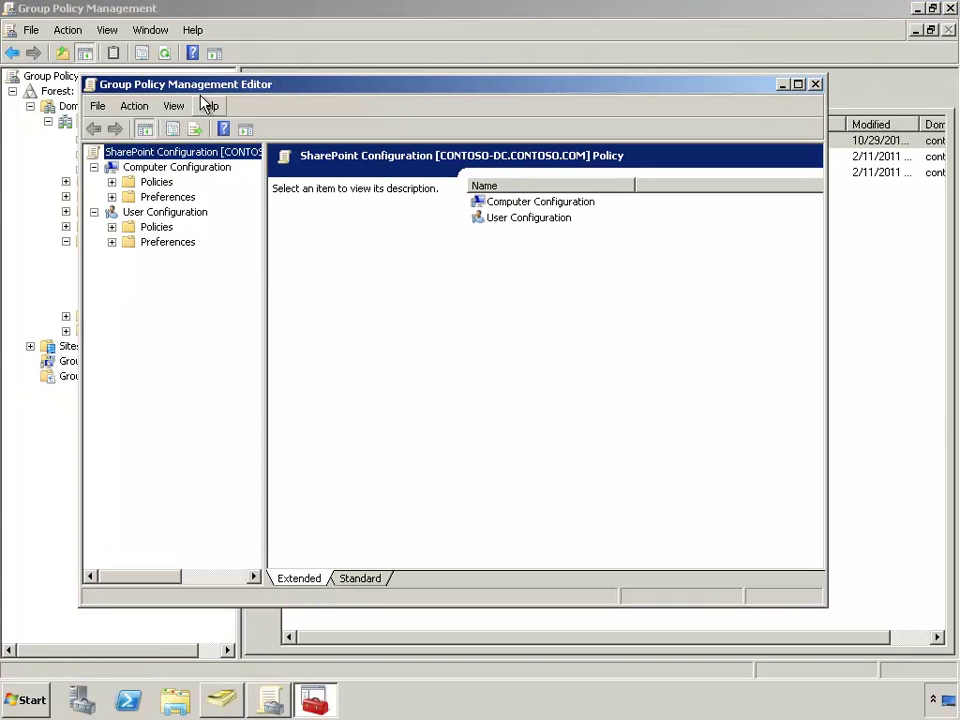
pyautogui.doubleClick(207, 86)
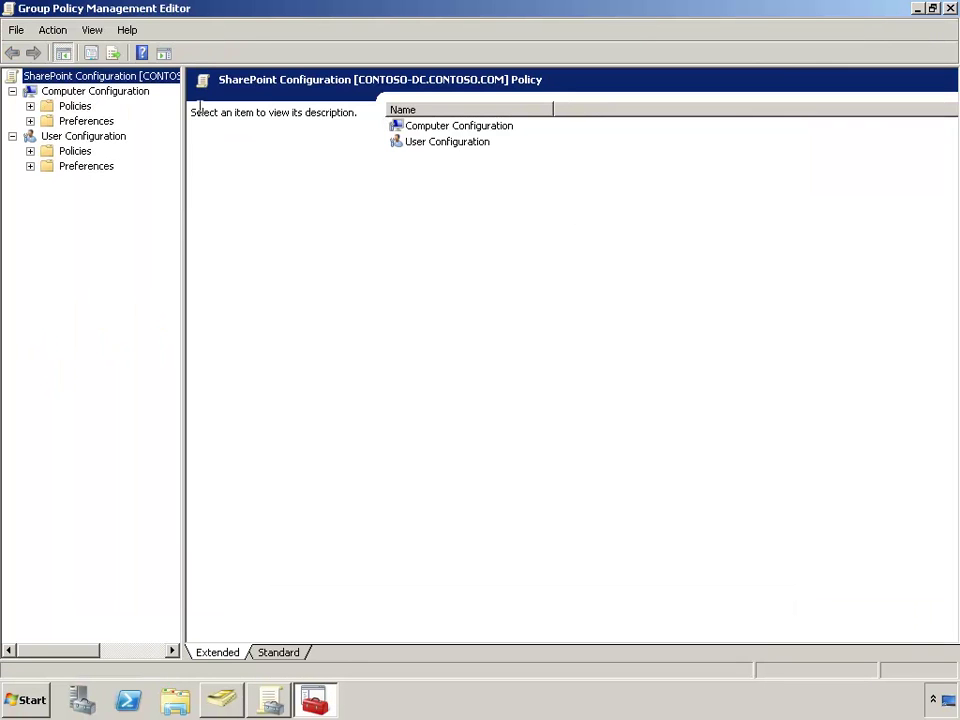
pyautogui.moveTo(184, 227); pyautogui.dragTo(262, 236)
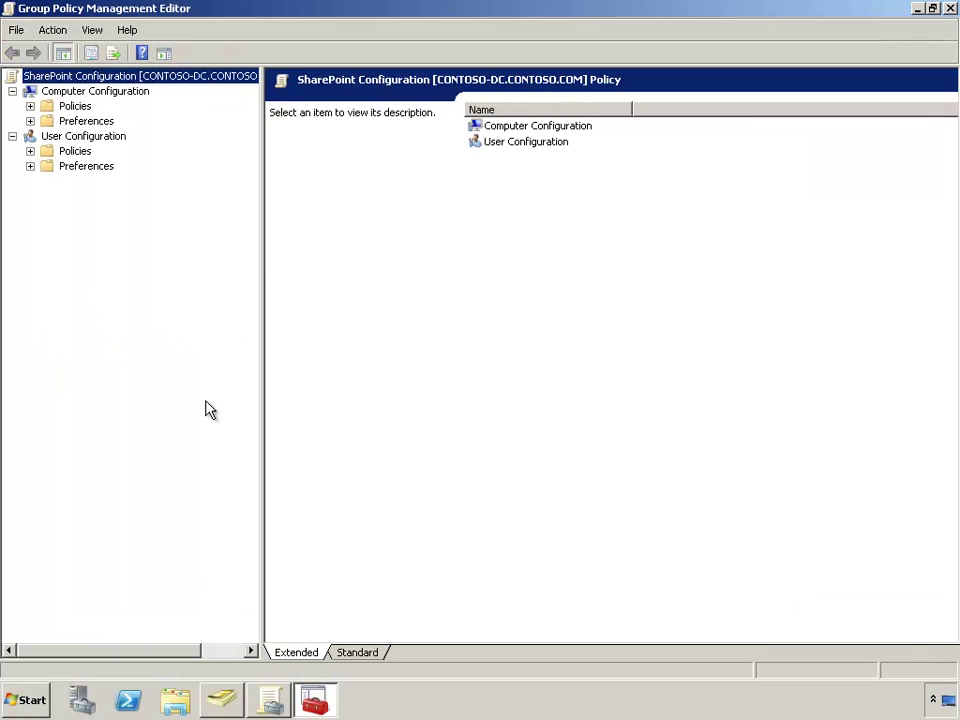
pyautogui.click(80, 140)
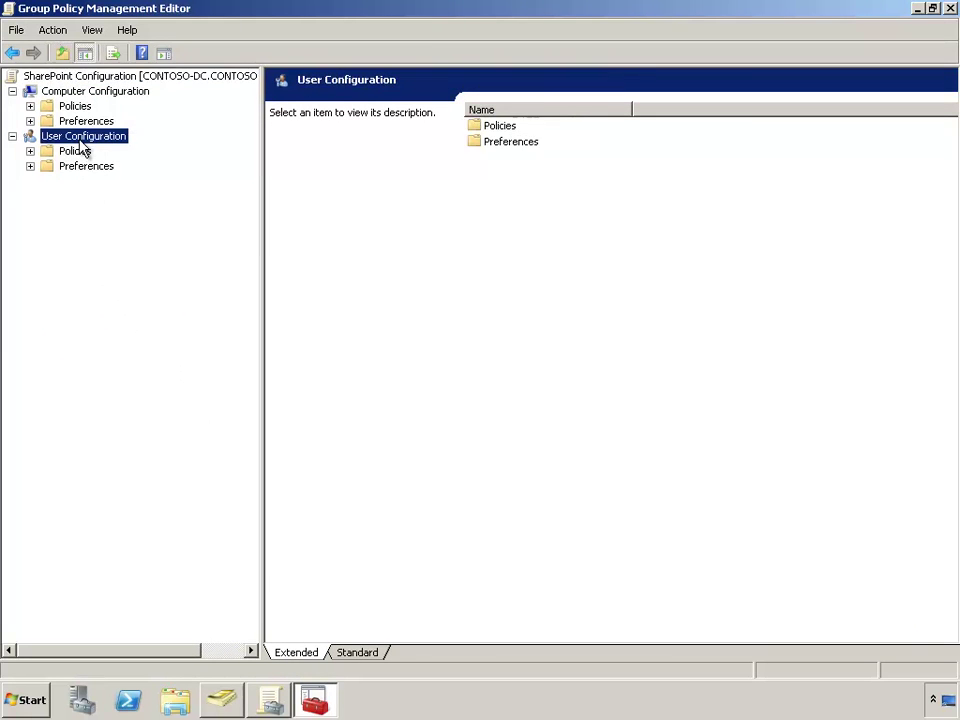
pyautogui.click(31, 167)
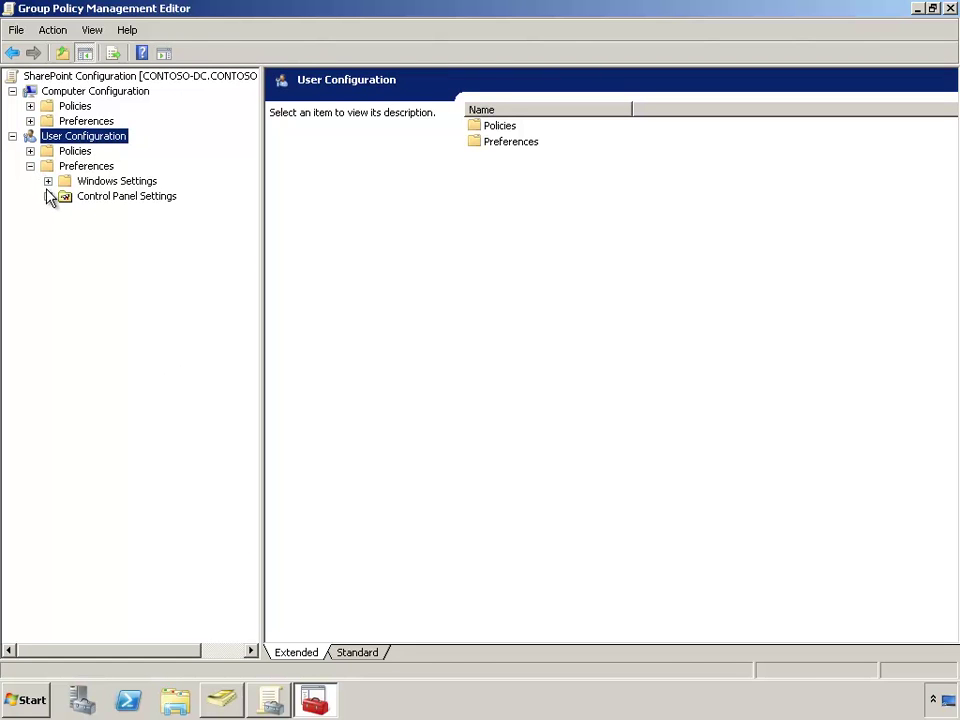
pyautogui.click(48, 197)
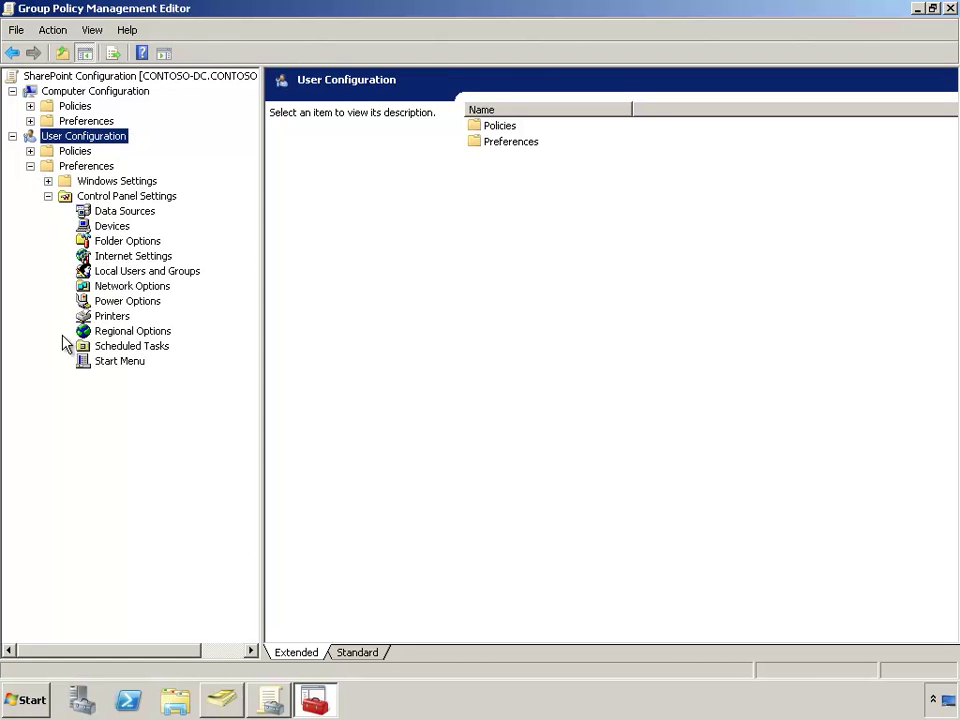
pyautogui.click(155, 262)
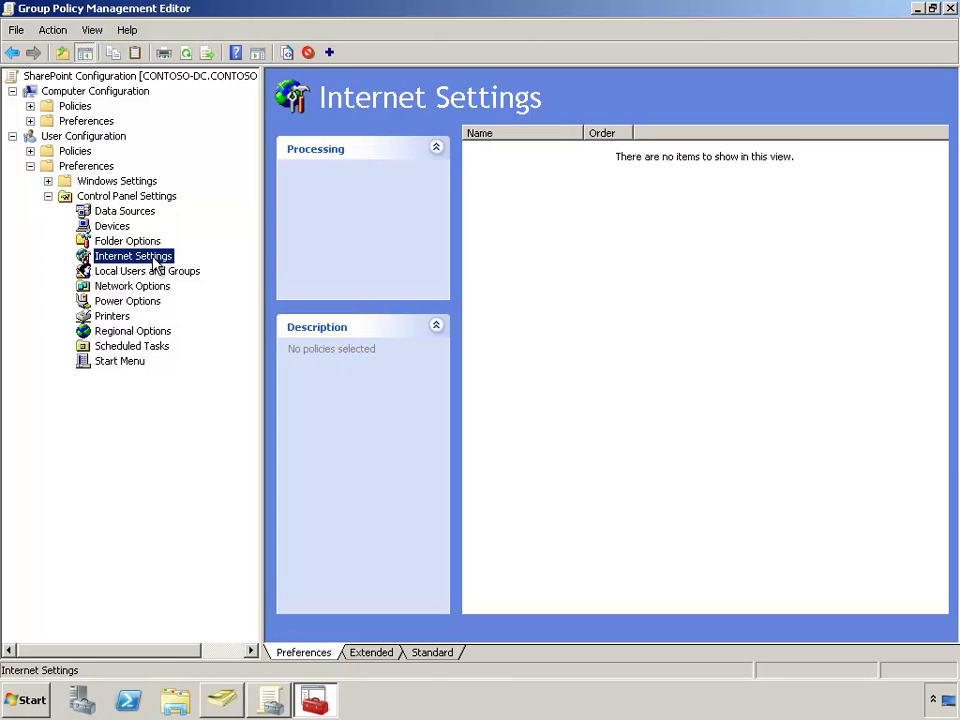
pyautogui.rightClick(155, 262)
pyautogui.moveTo(185, 266)
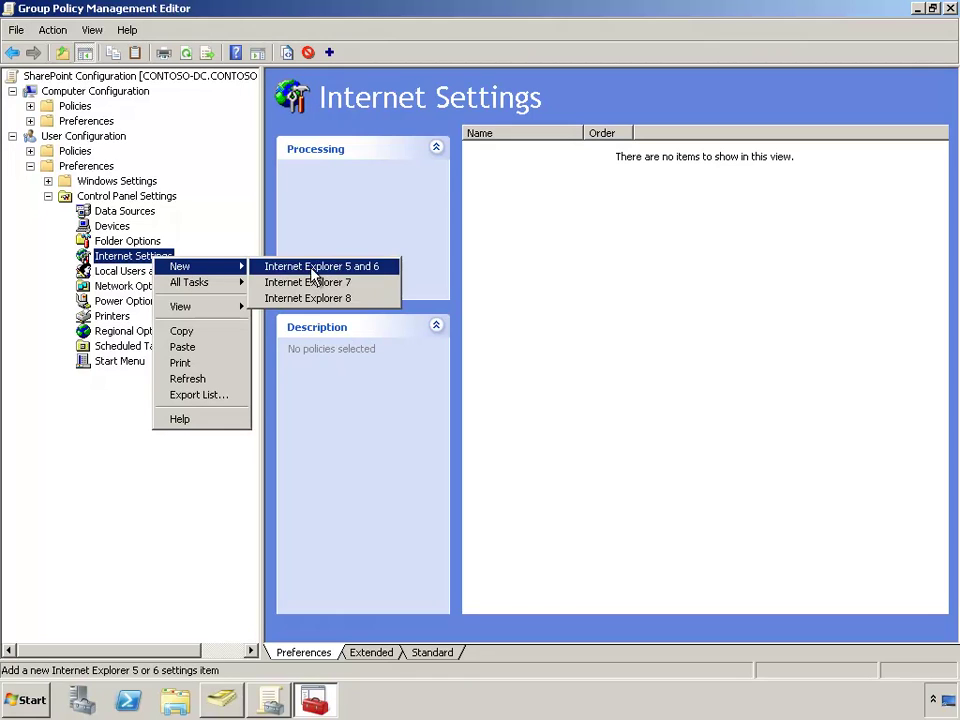
pyautogui.click(310, 298)
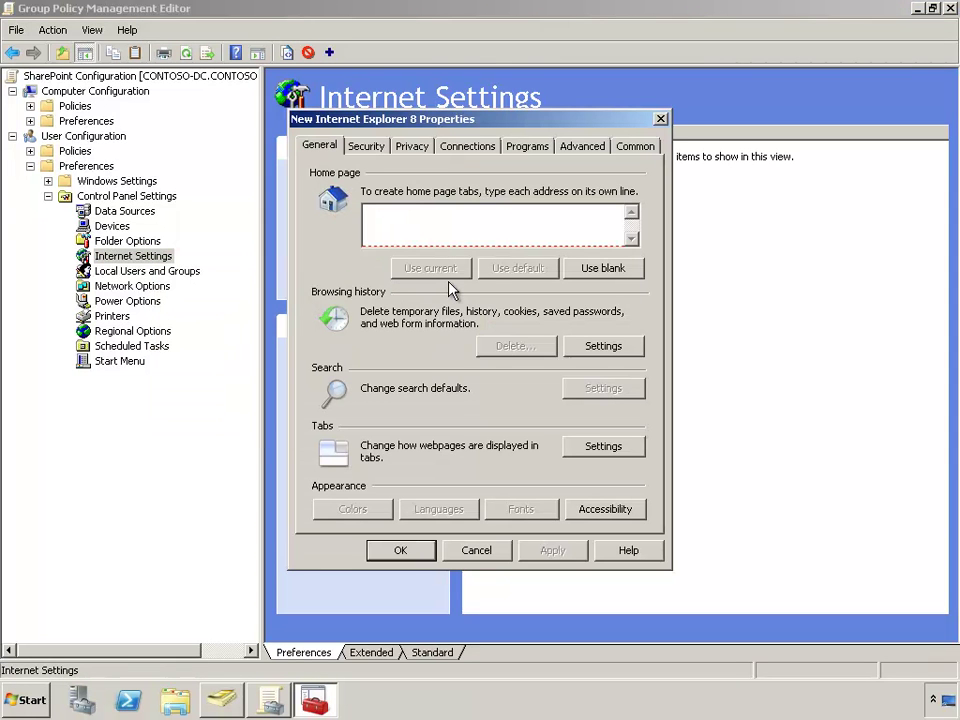
pyautogui.write('http://intranet.contoso.com')
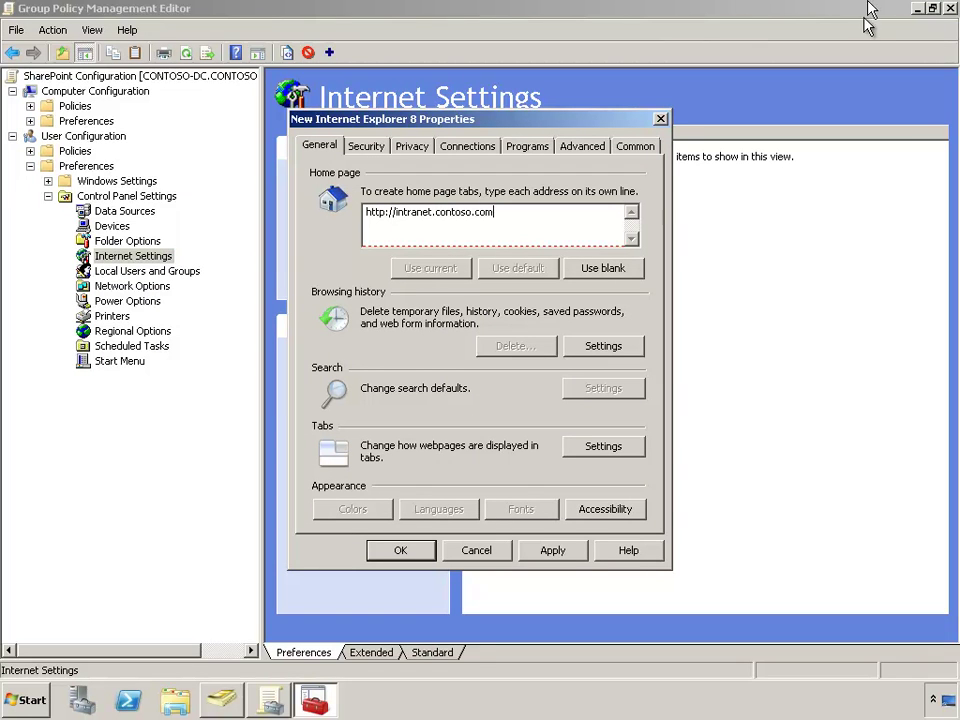
pyautogui.click(535, 551)
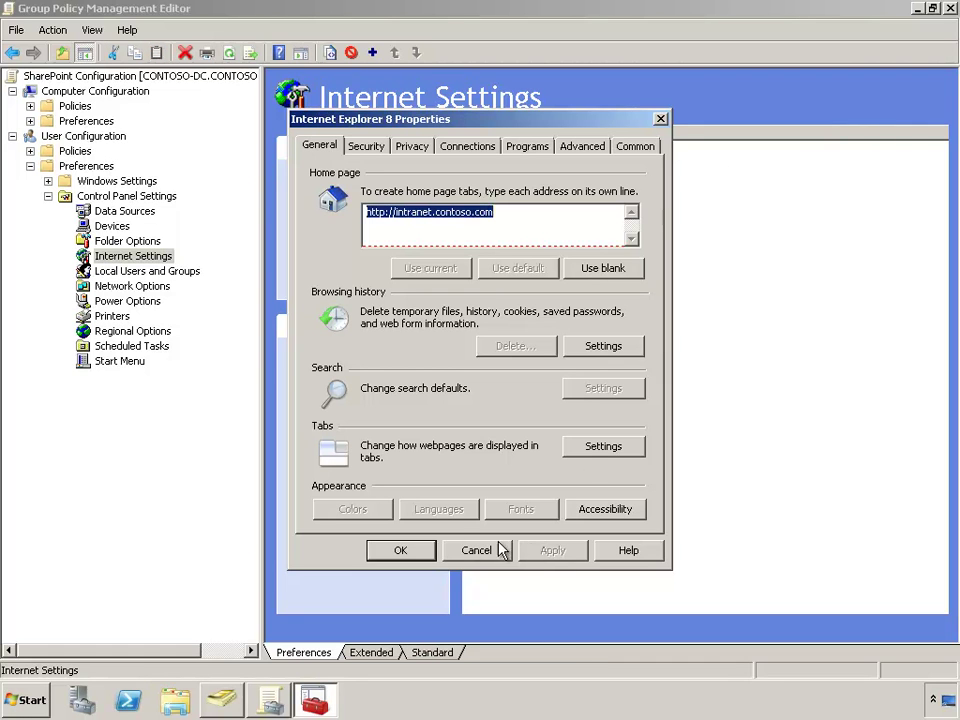
pyautogui.click(418, 554)
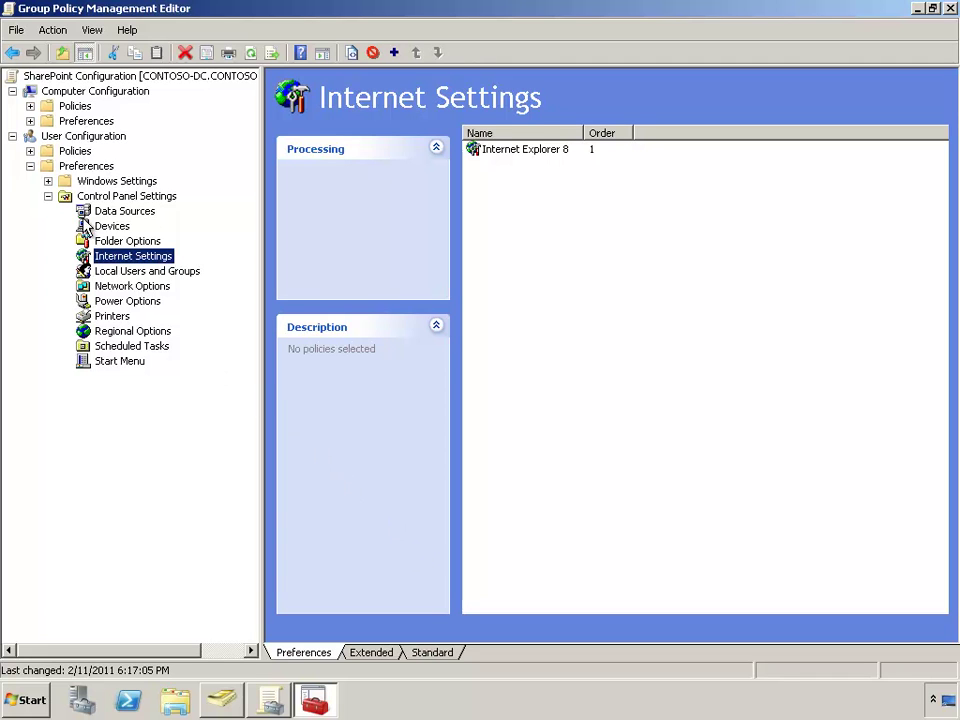
# Create a new shortcut item under Windows Settings > Shortcuts
pyautogui.click(48, 181)
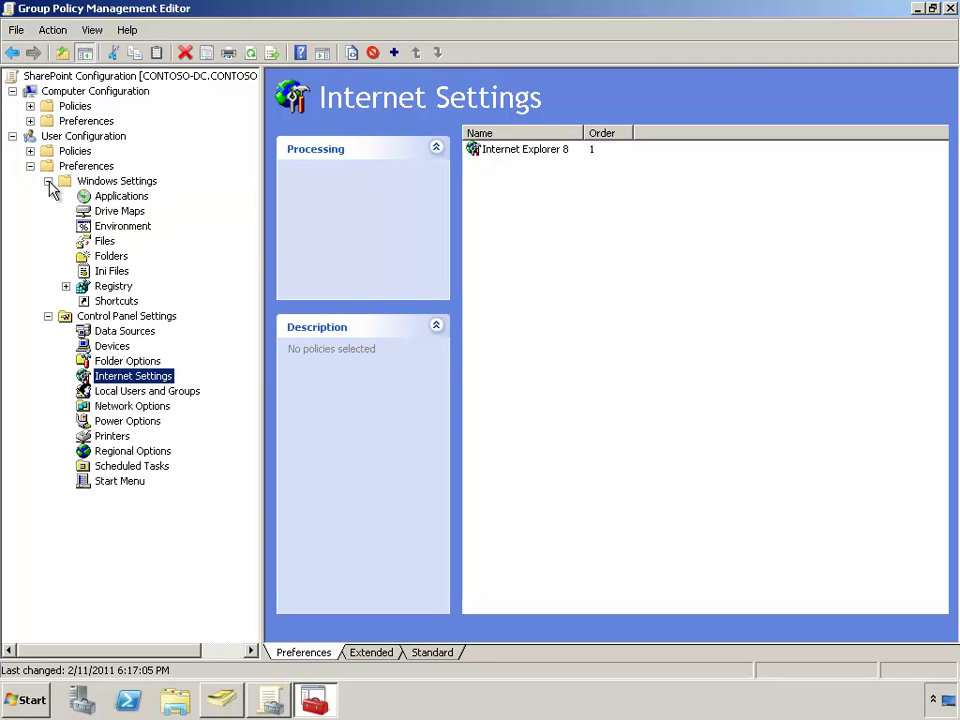
pyautogui.click(48, 181)
pyautogui.click(48, 181)
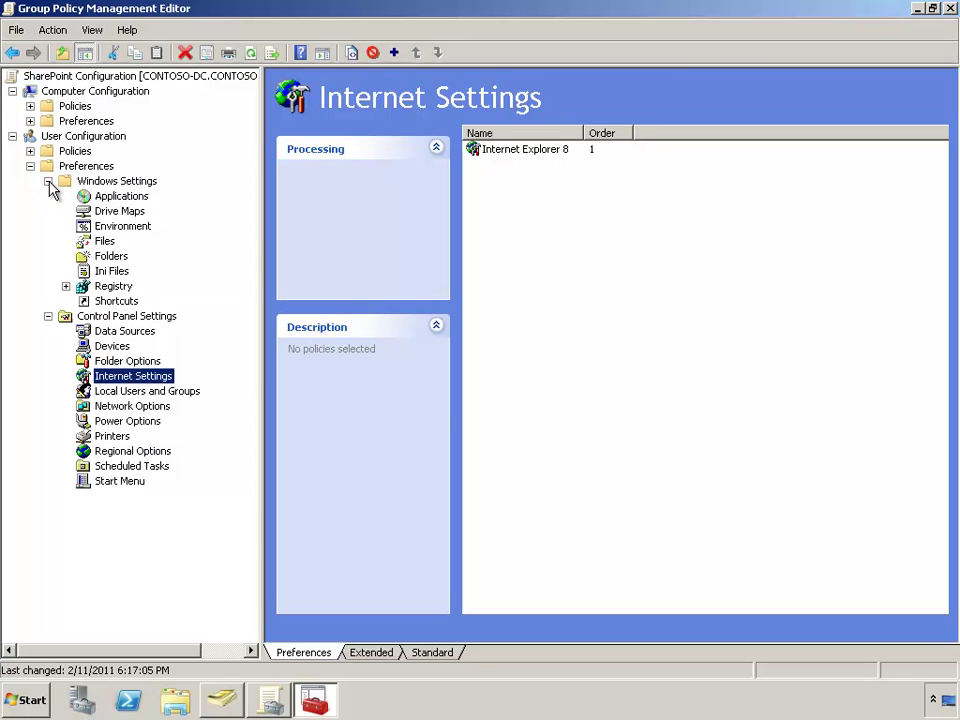
pyautogui.click(112, 303)
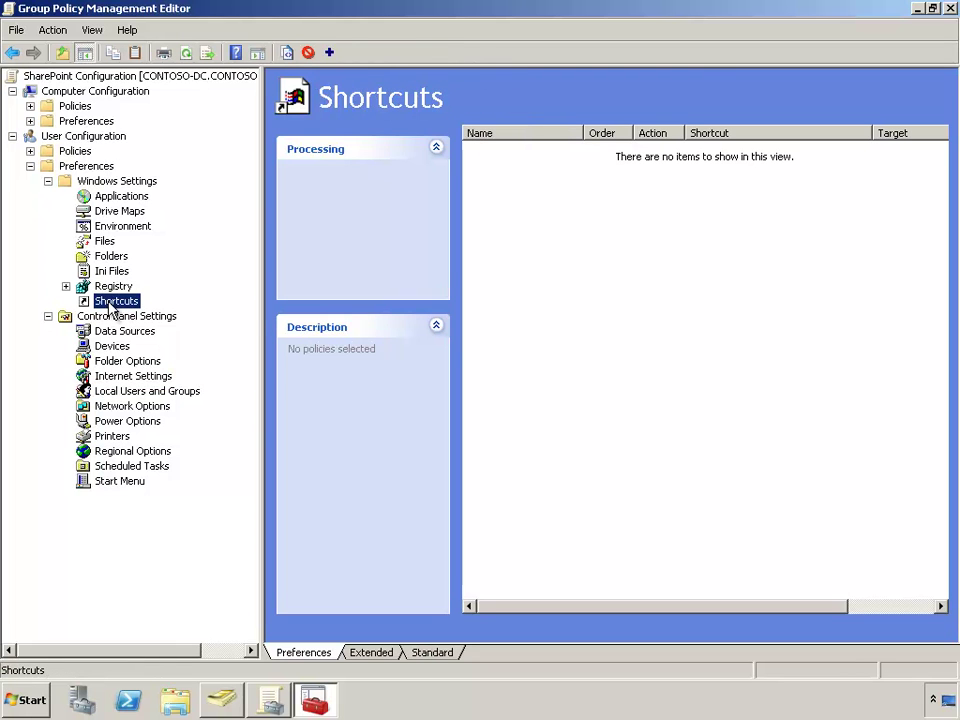
pyautogui.rightClick(112, 305)
pyautogui.moveTo(155, 312)
pyautogui.click(222, 313)
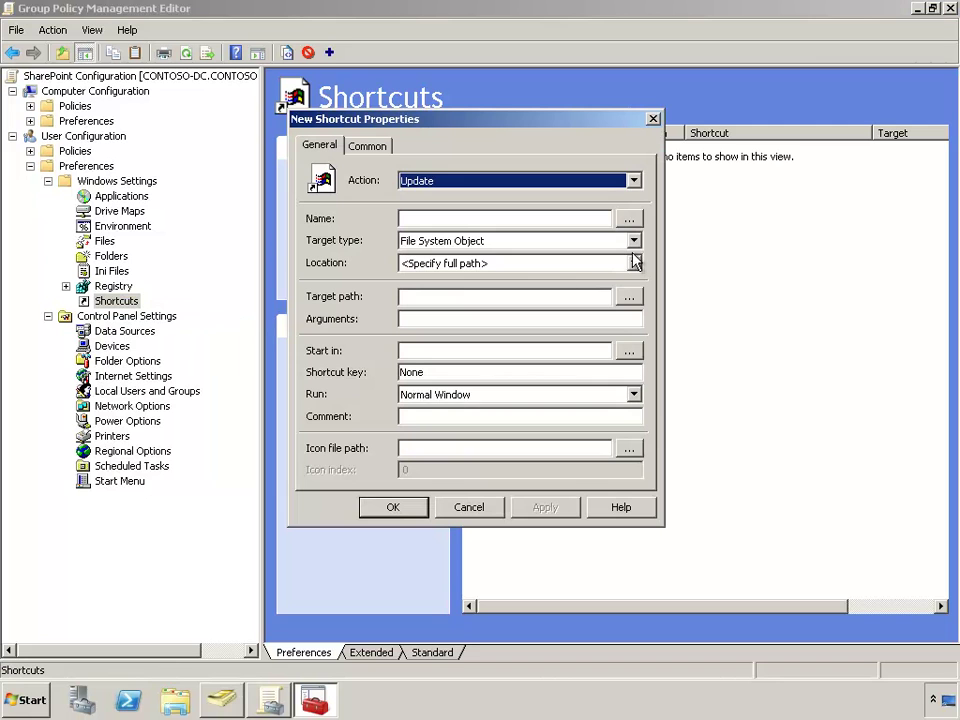
pyautogui.click(640, 241)
pyautogui.click(604, 268)
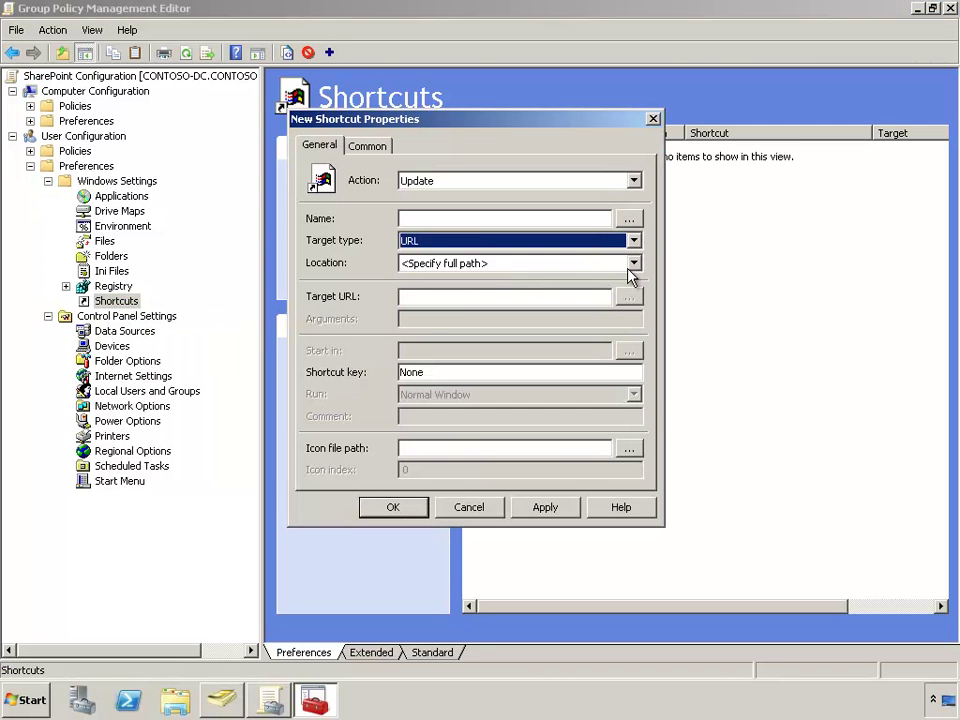
pyautogui.click(634, 264)
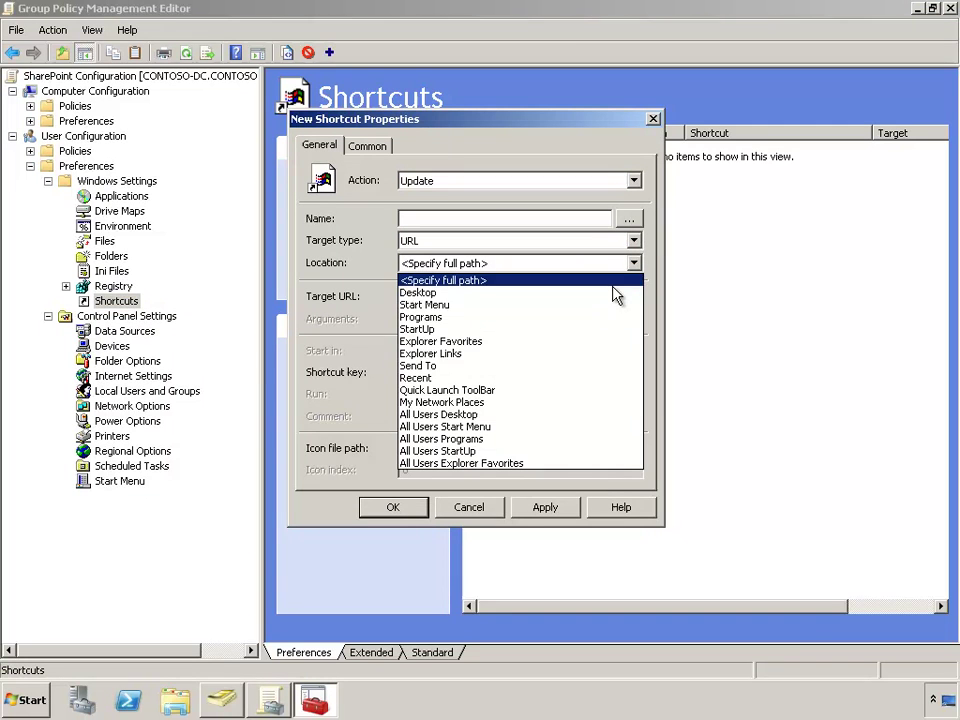
pyautogui.click(576, 340)
pyautogui.click(532, 298)
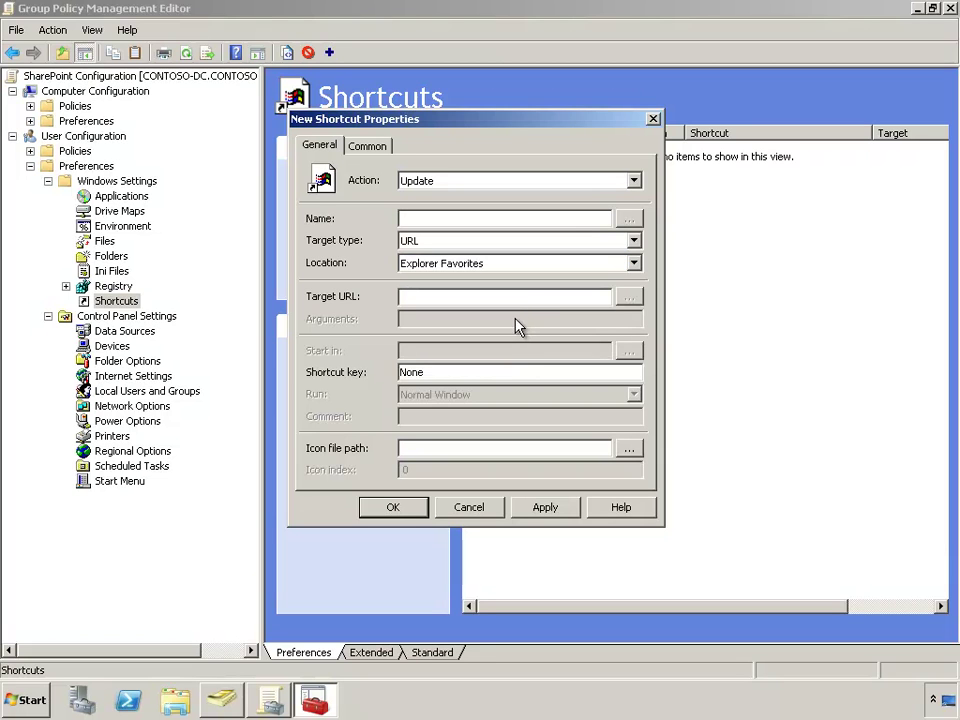
pyautogui.write('http://i')
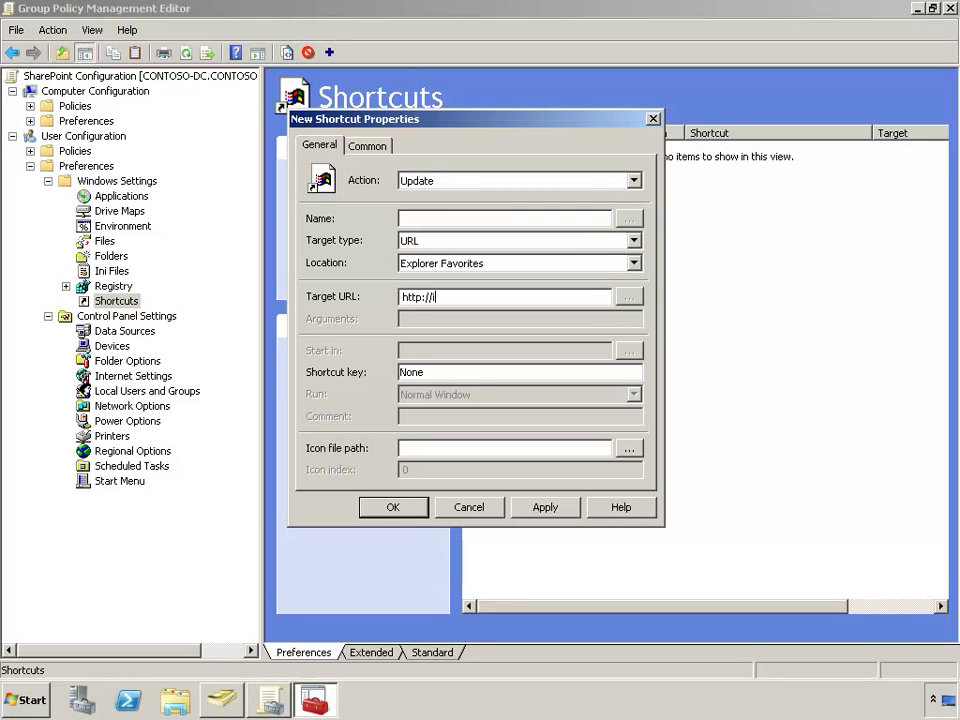
pyautogui.write('ntranet.contoso.com/sites/Sha')
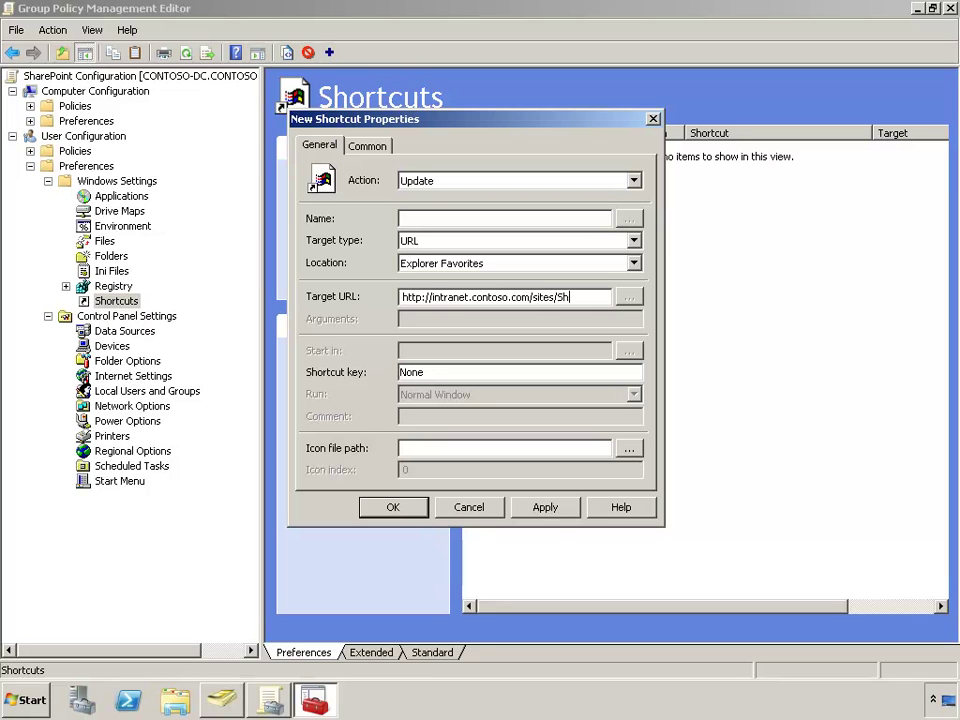
pyautogui.write('rePoint')
pyautogui.click(510, 221)
pyautogui.write('SharePoint Cent')
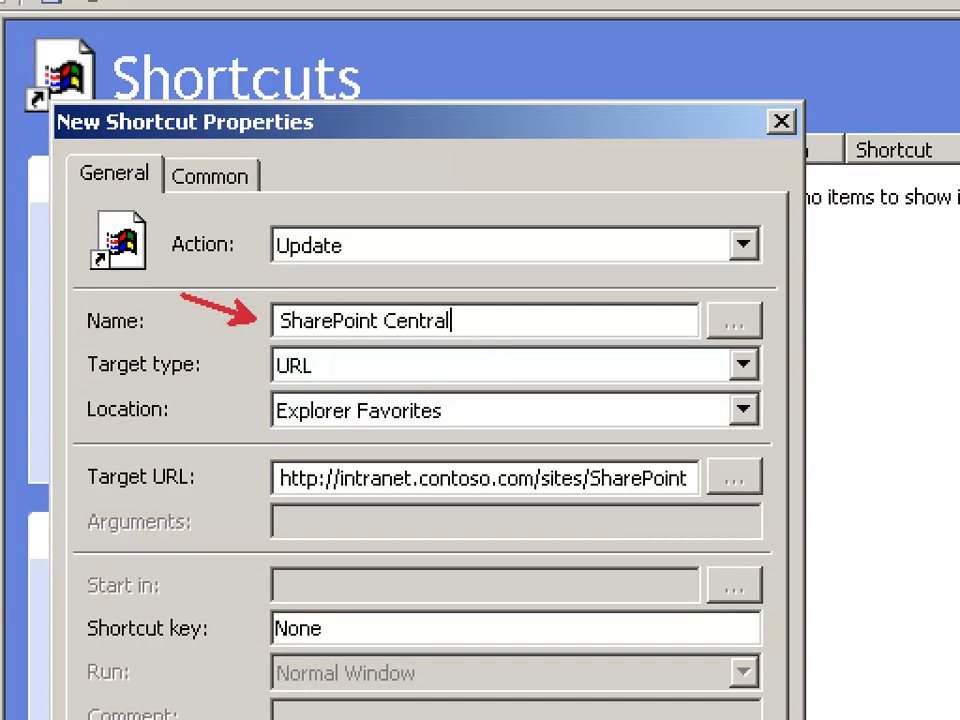
pyautogui.moveTo(271, 481); pyautogui.dragTo(156, 538)
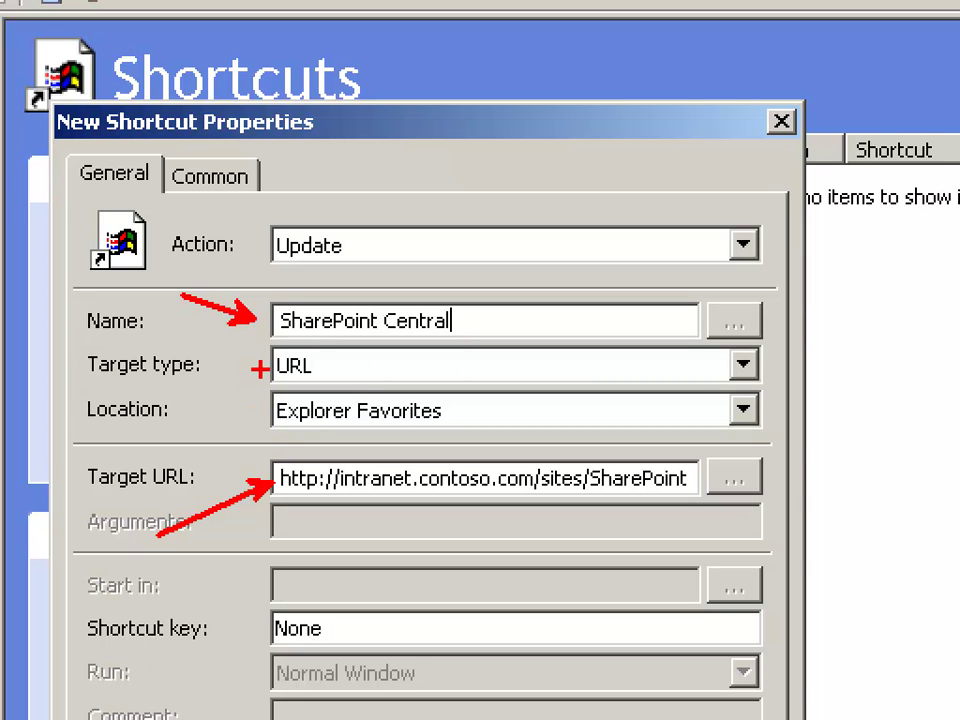
pyautogui.moveTo(268, 367); pyautogui.dragTo(198, 370)
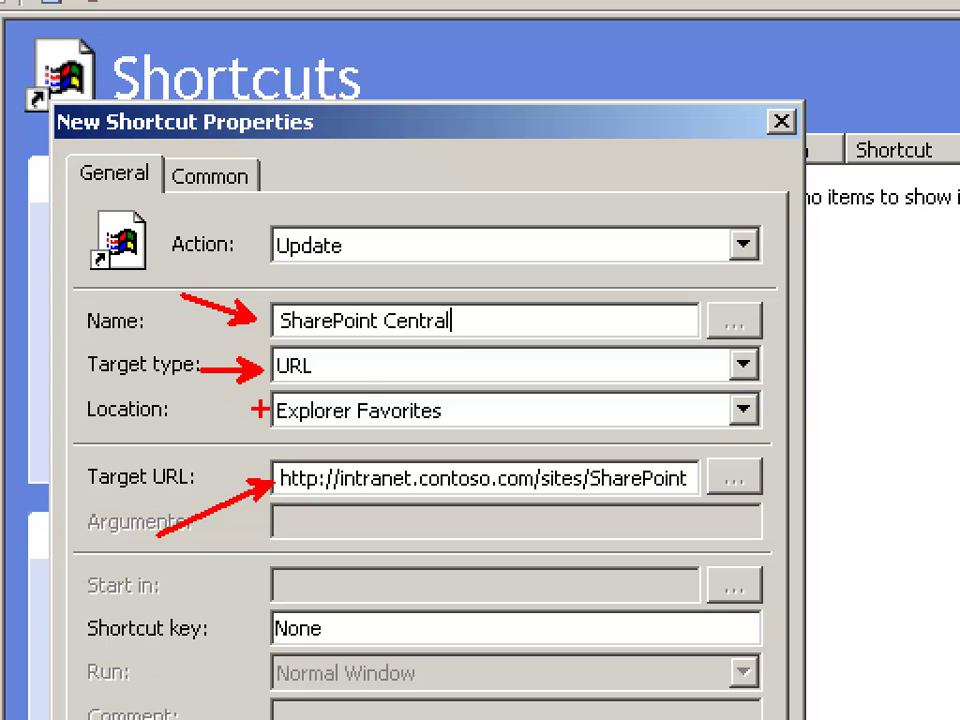
pyautogui.moveTo(268, 410); pyautogui.dragTo(190, 410)
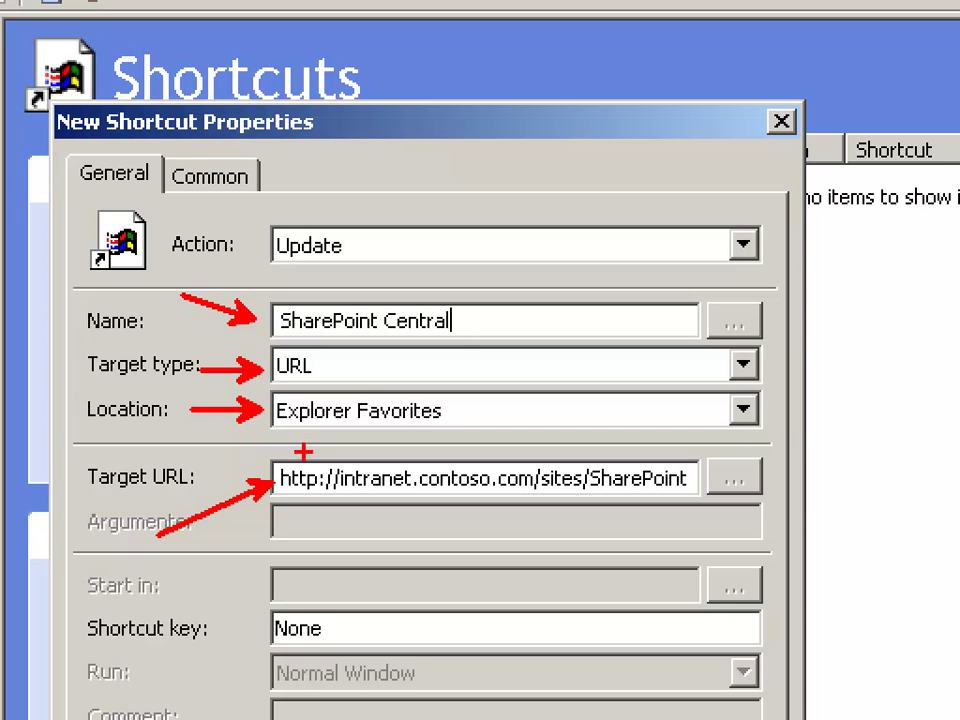
pyautogui.moveTo(279, 432); pyautogui.dragTo(356, 432)
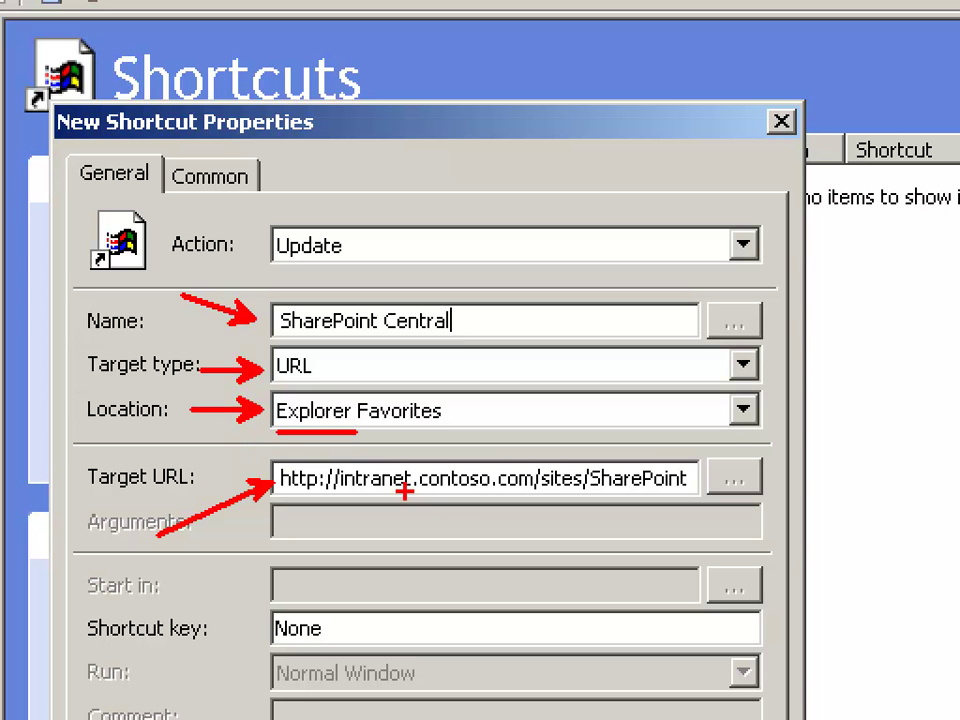
# Save the SharePoint Central shortcut into the Shortcuts list
pyautogui.press('Escape')
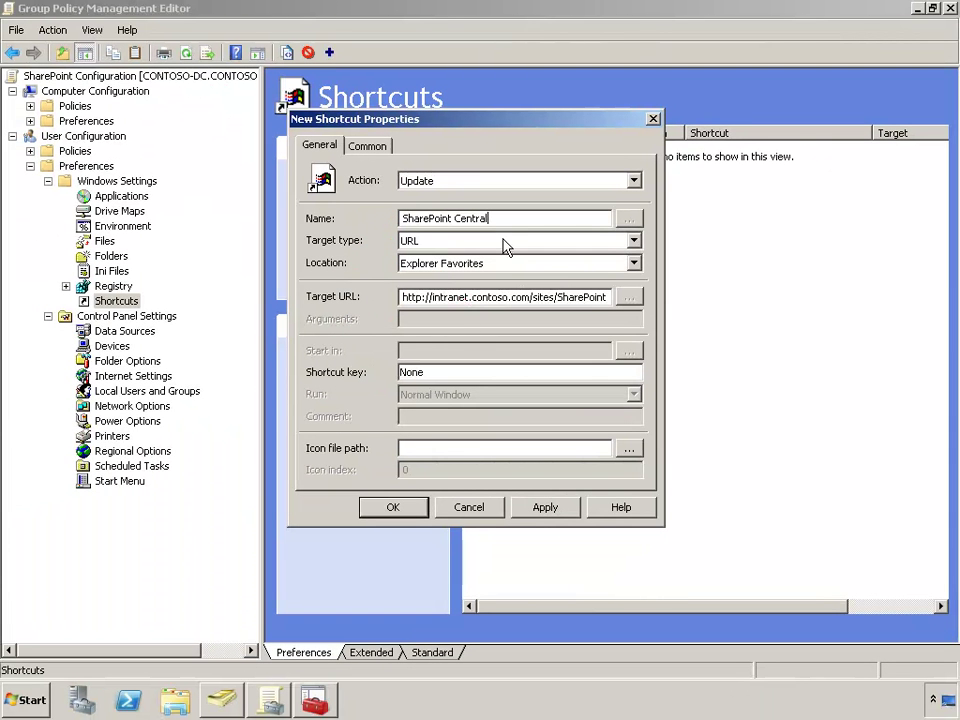
pyautogui.click(393, 507)
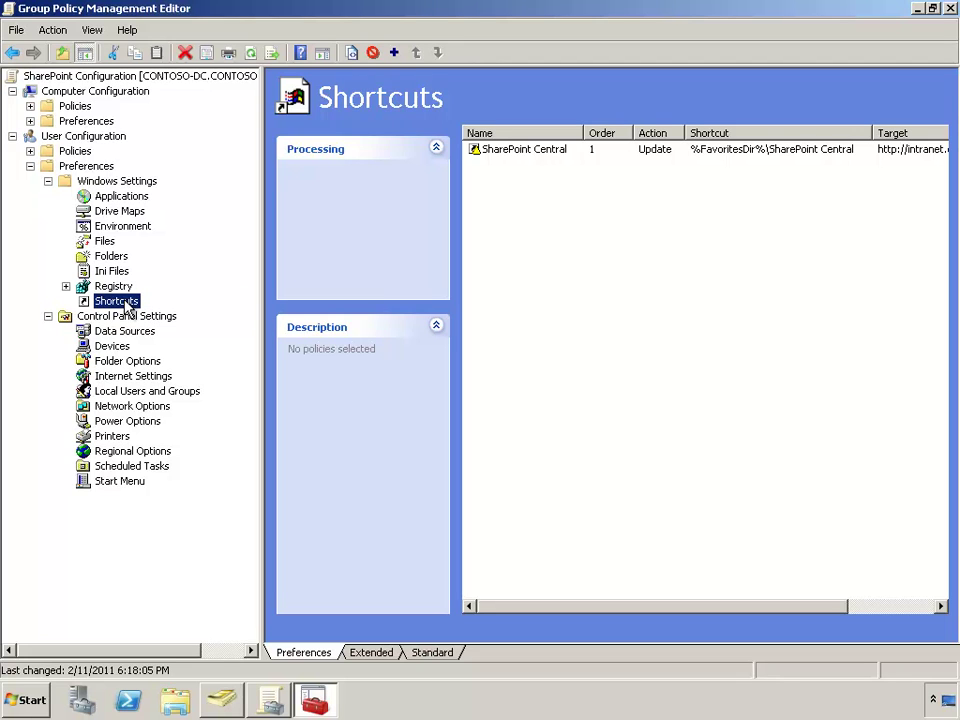
pyautogui.rightClick(127, 305)
pyautogui.moveTo(212, 314)
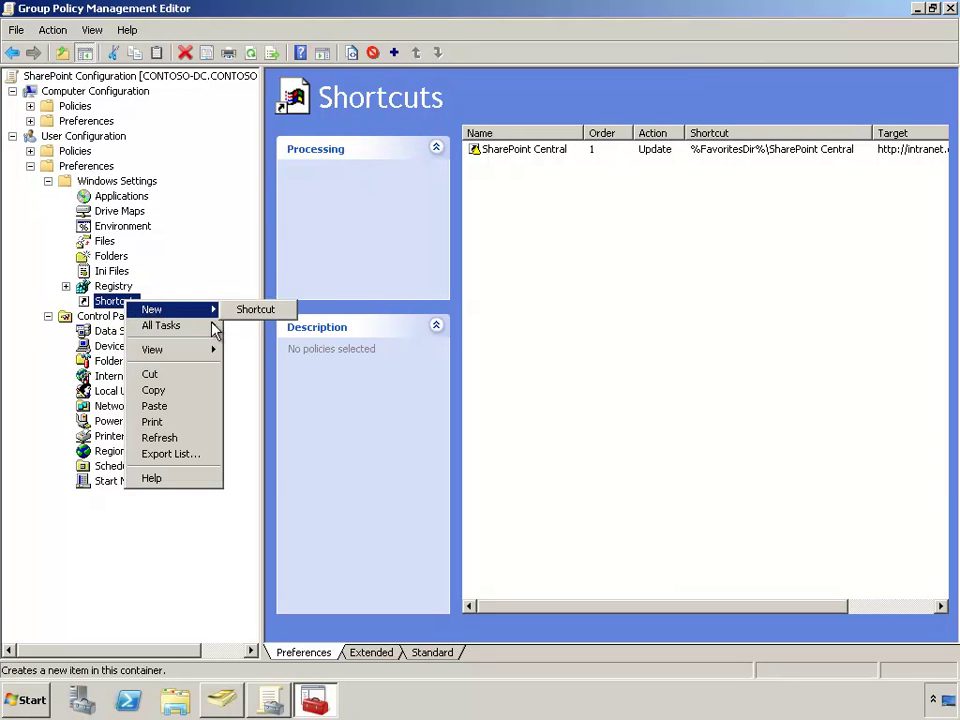
pyautogui.click(262, 310)
pyautogui.click(465, 241)
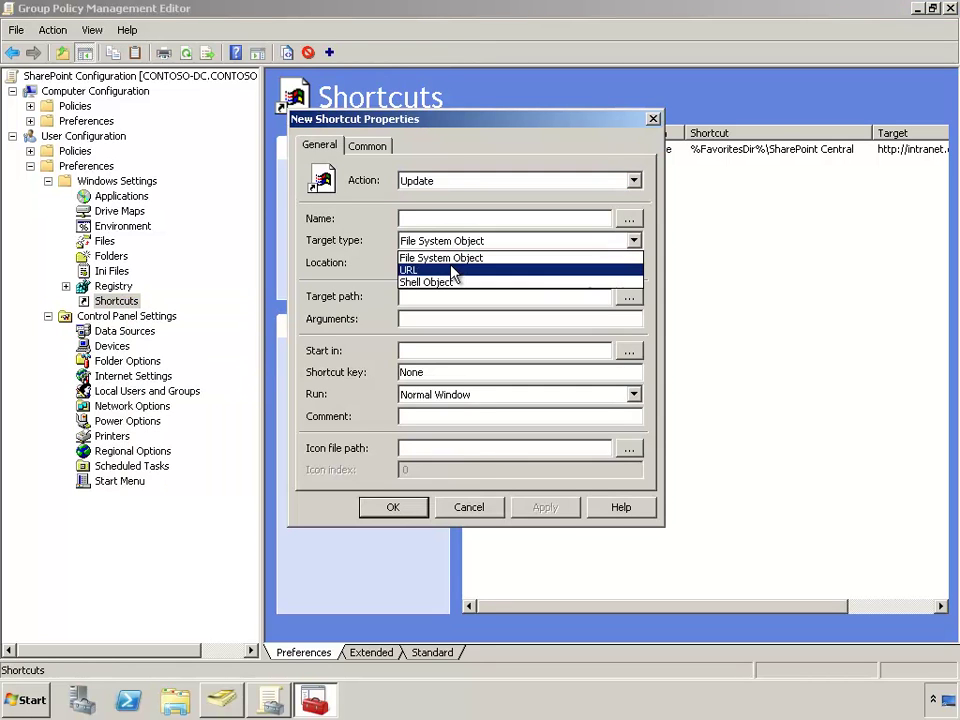
pyautogui.click(452, 269)
pyautogui.click(452, 266)
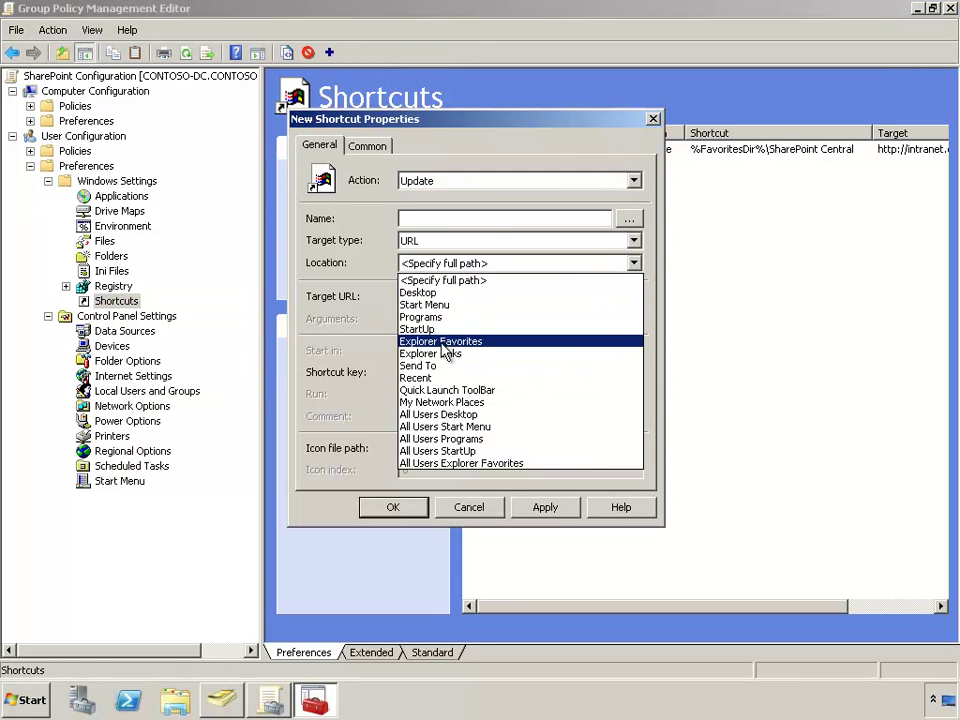
pyautogui.click(443, 337)
pyautogui.click(446, 297)
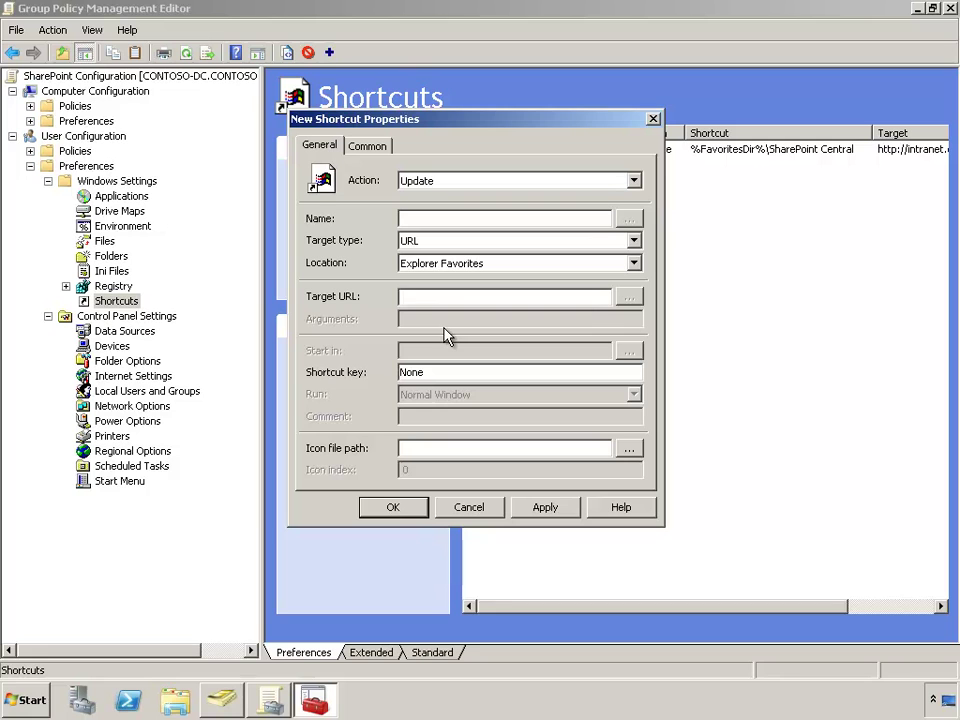
pyautogui.write('http://teams.contoso.com/de')
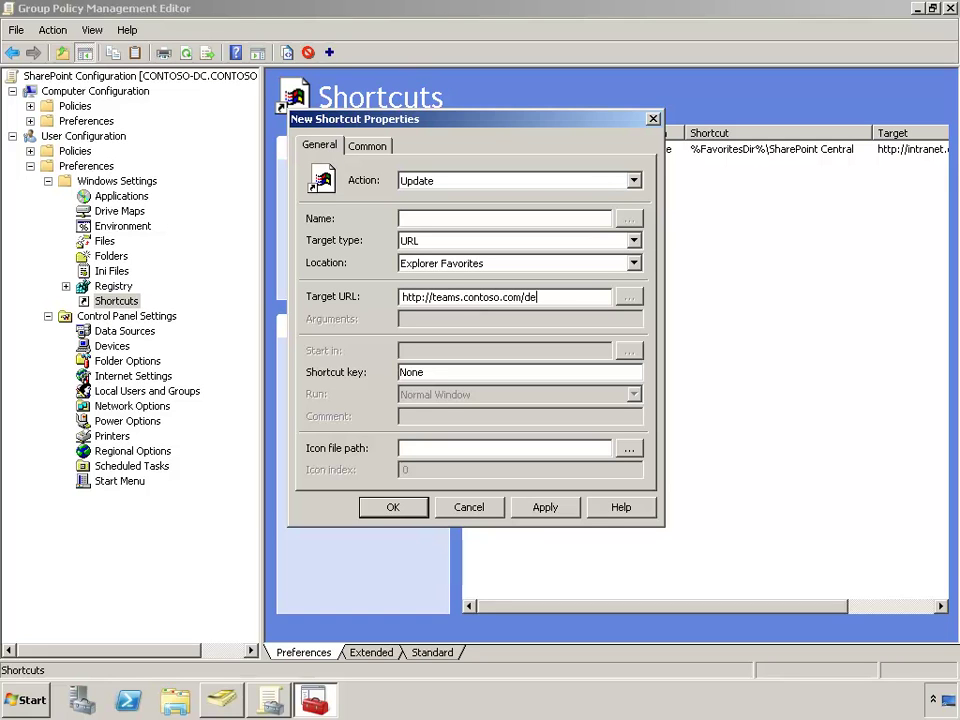
pyautogui.write('pts/Consulting/SpecialP')
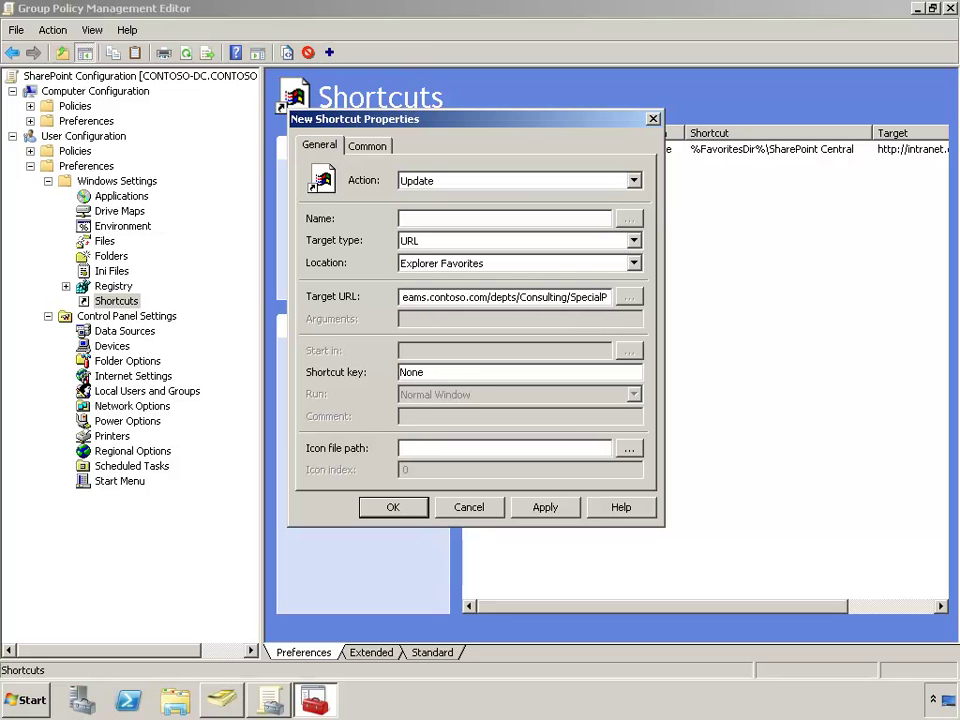
pyautogui.write('rojects')
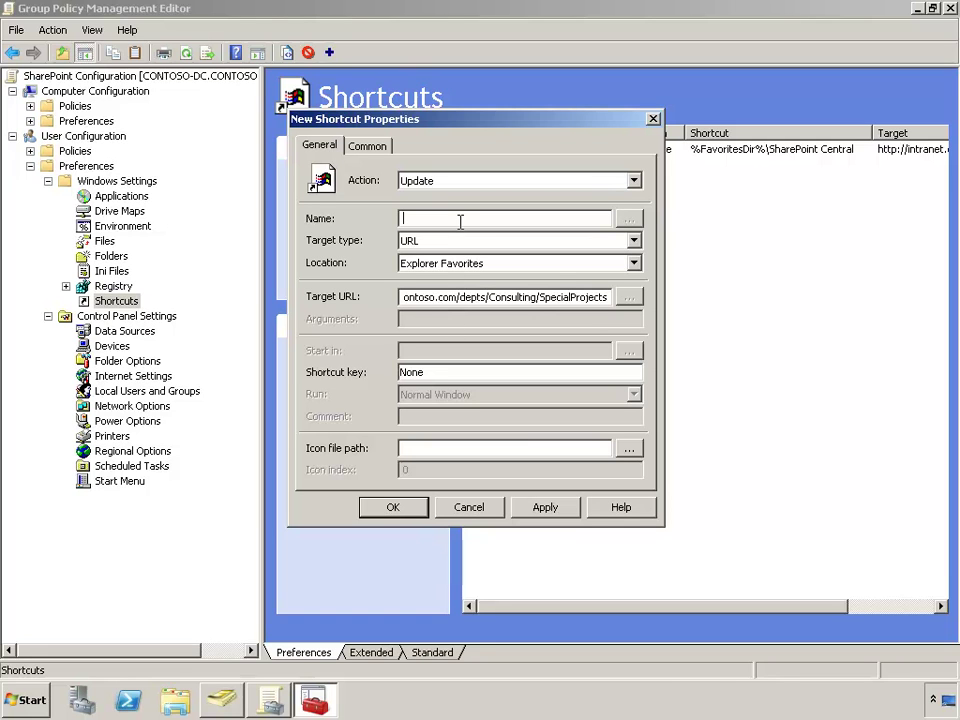
# Name the second shortcut 'SharePoint Sites\Consulting Special Projects Library' to file it in a SharePoint Sites folder
pyautogui.click(460, 221)
pyautogui.write('Consulting ')
pyautogui.write('SPc')
pyautogui.write('pecial Projects Library')
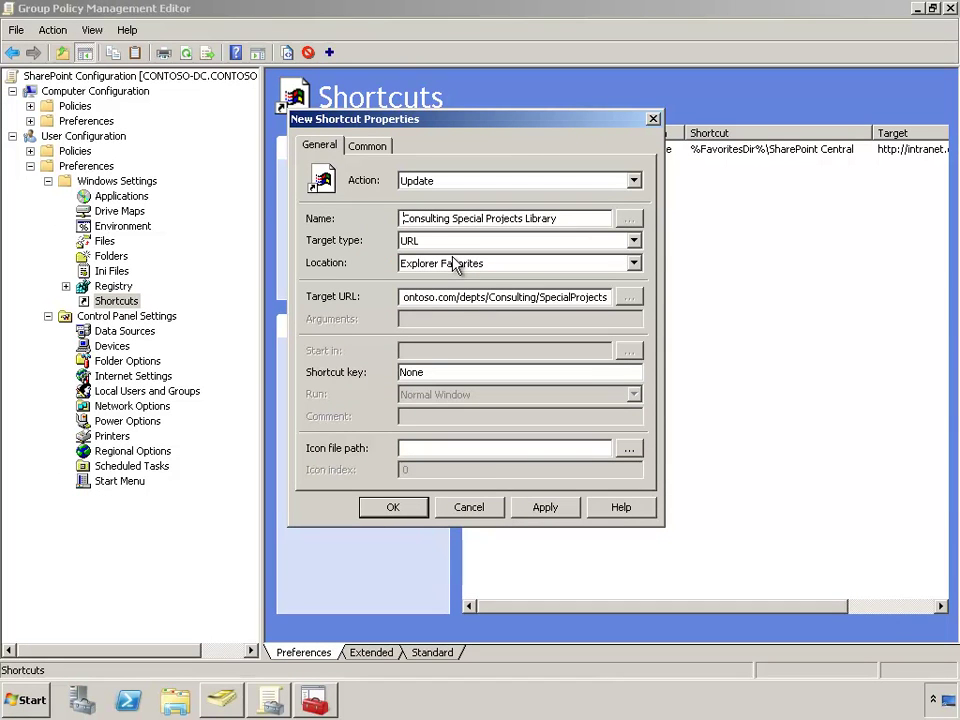
pyautogui.write('SharePoint Sites\\')
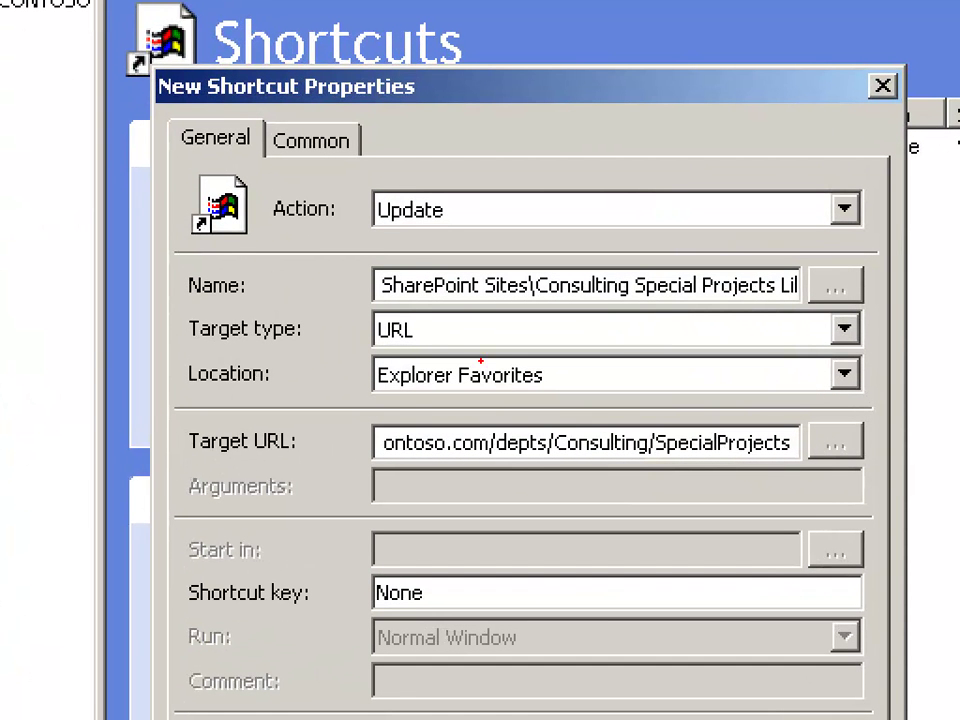
pyautogui.moveTo(384, 298); pyautogui.dragTo(528, 297)
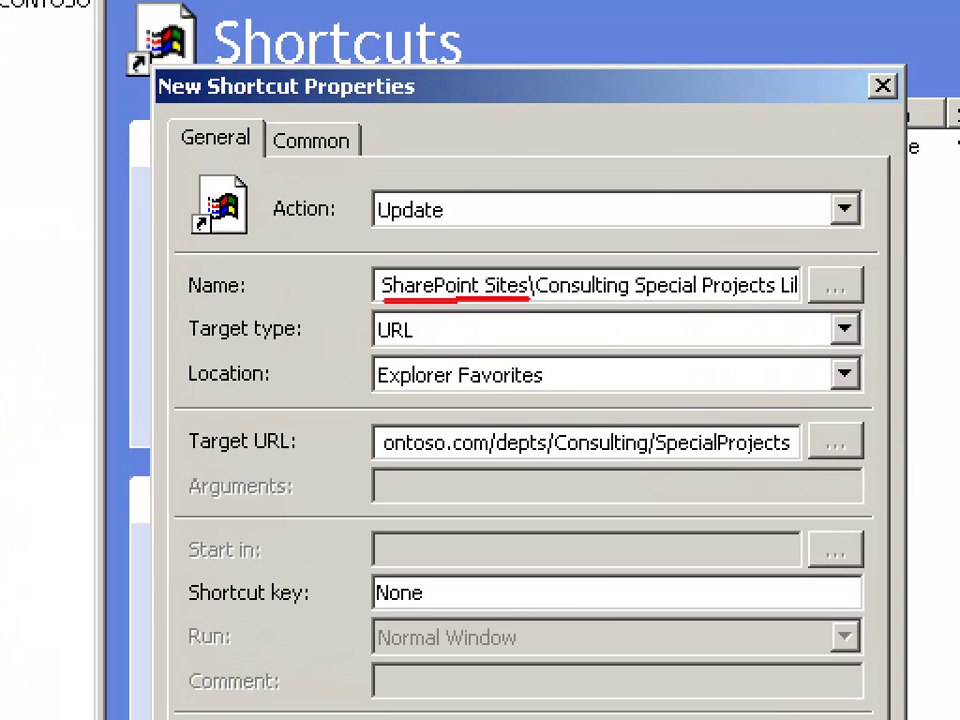
pyautogui.moveTo(528, 298)
pyautogui.mouseDown()
pyautogui.moveTo(821, 326)
pyautogui.moveTo(810, 300)
pyautogui.moveTo(838, 295)
pyautogui.mouseUp()
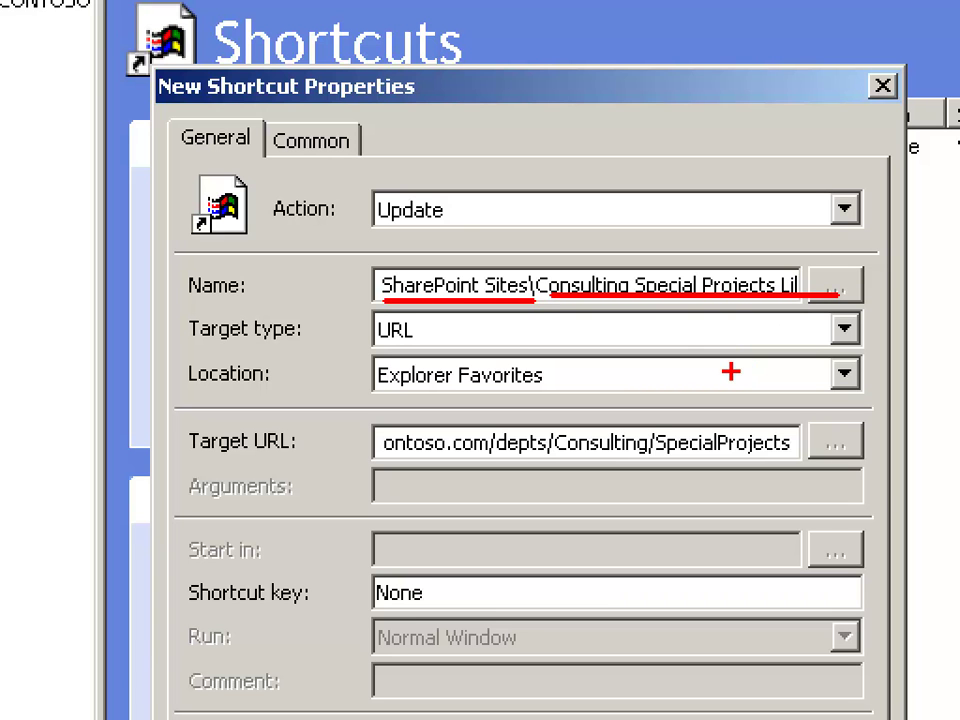
pyautogui.press('Escape')
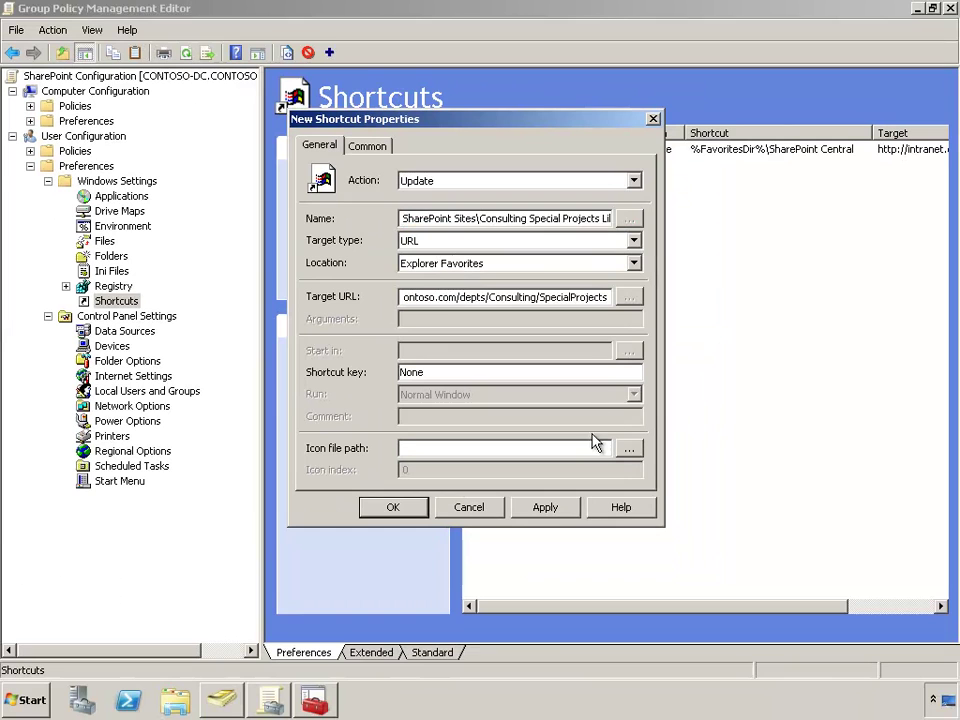
# Enable item-level targeting on the Common tab for the Consulting Special Projects Library shortcut
pyautogui.click(549, 507)
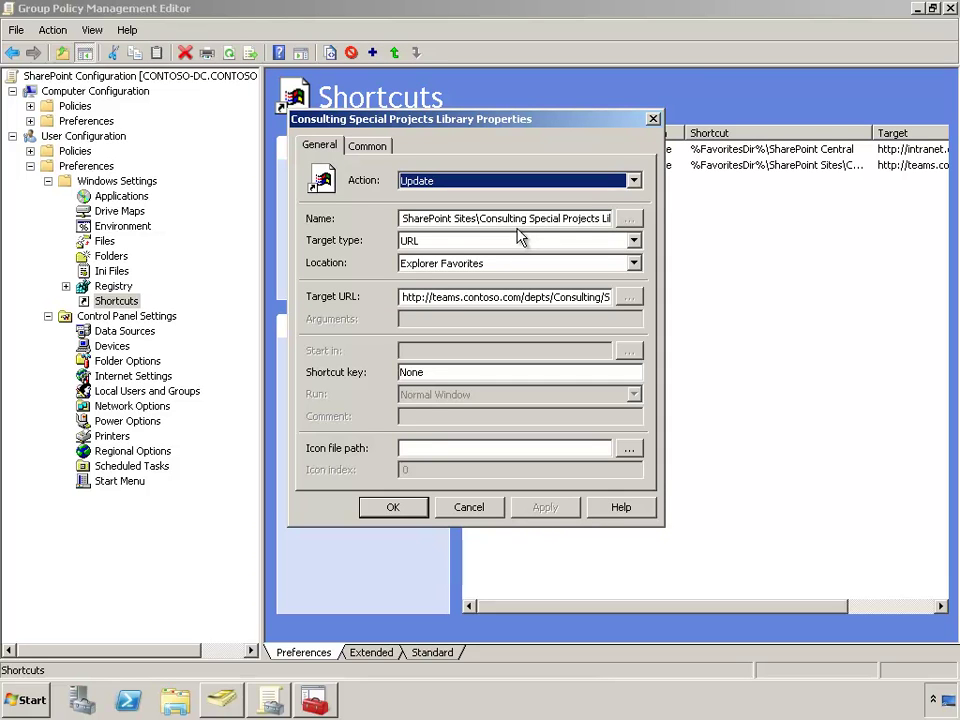
pyautogui.click(368, 146)
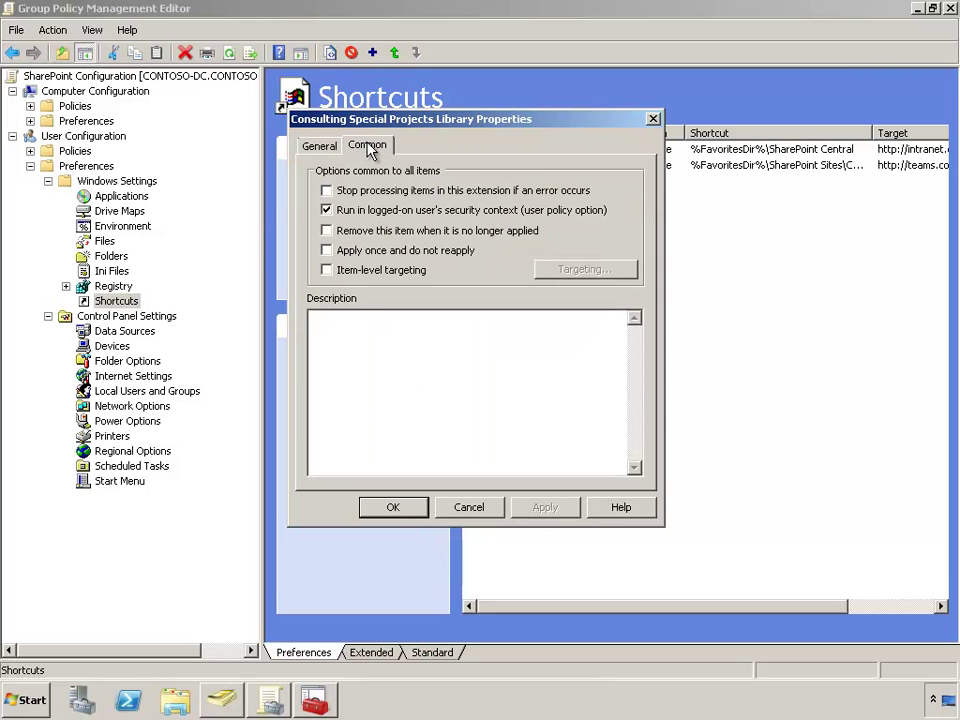
pyautogui.click(328, 270)
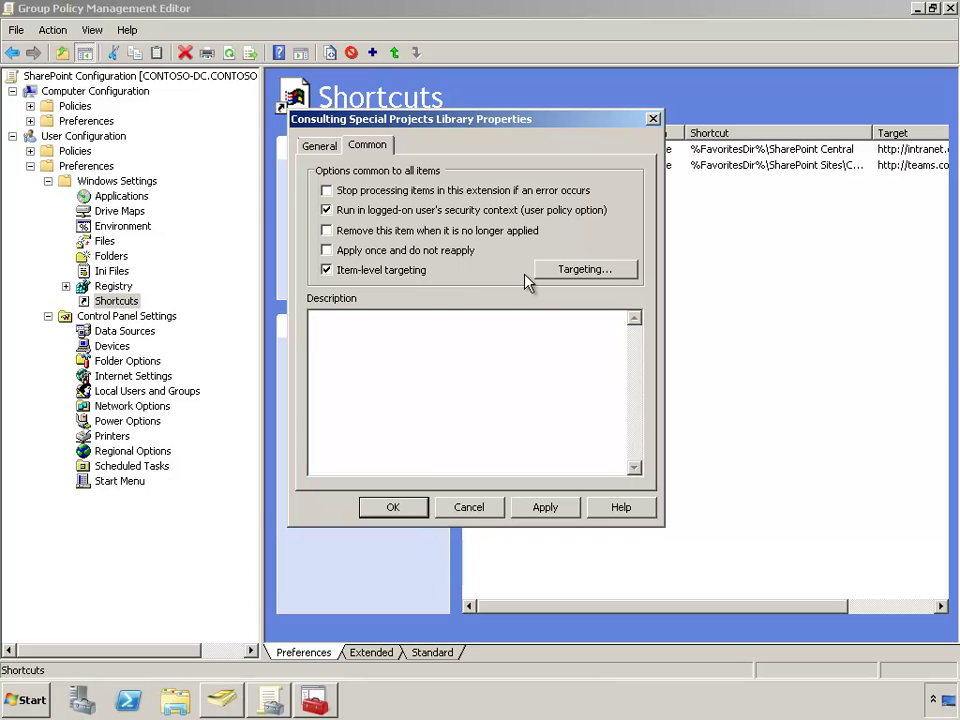
# Target the Consulting Special Projects Library shortcut to the CONTOSO\Consulting security group and save it
pyautogui.click(574, 281)
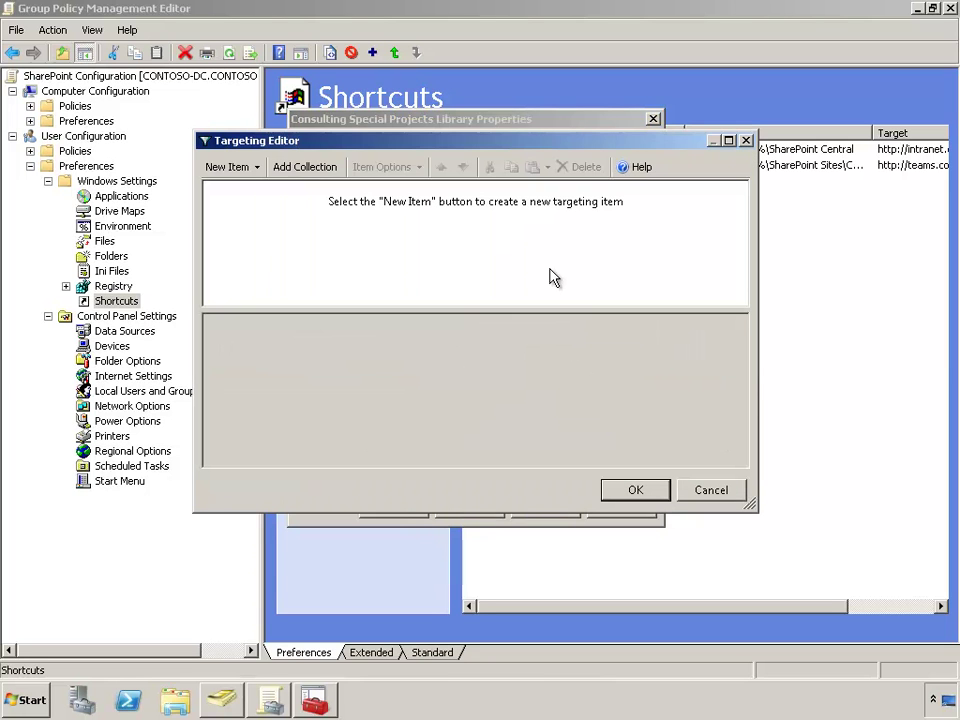
pyautogui.click(248, 170)
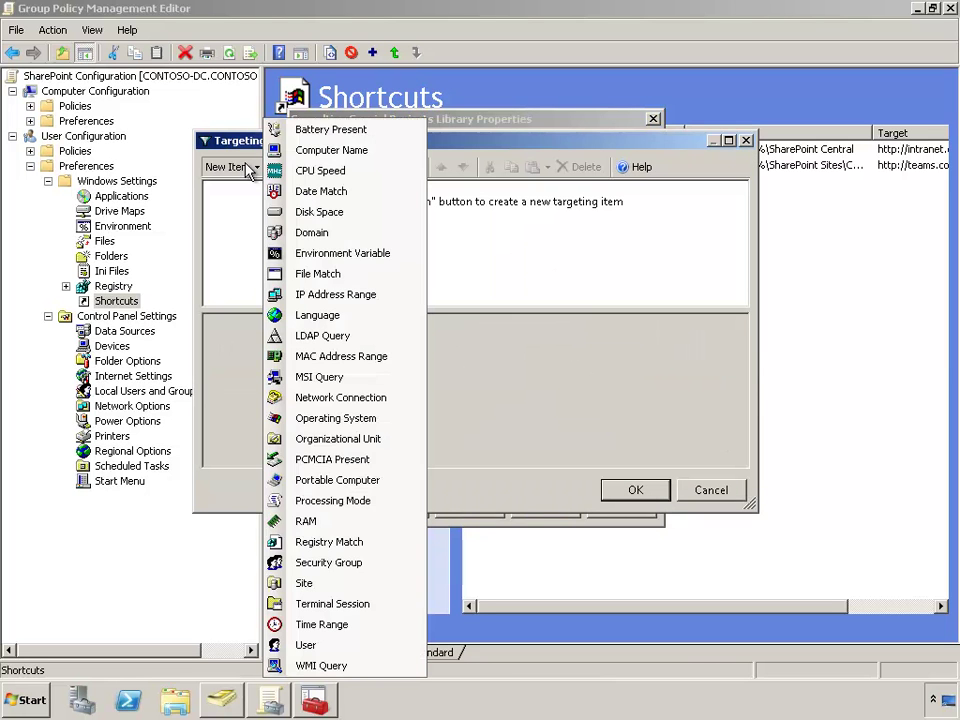
pyautogui.click(275, 564)
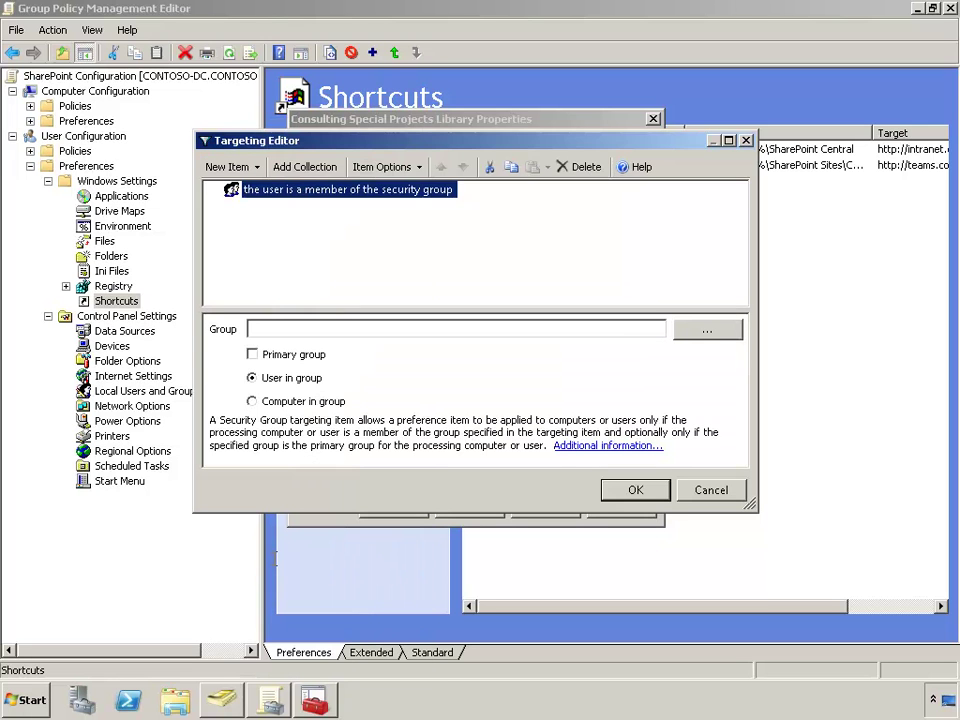
pyautogui.click(727, 336)
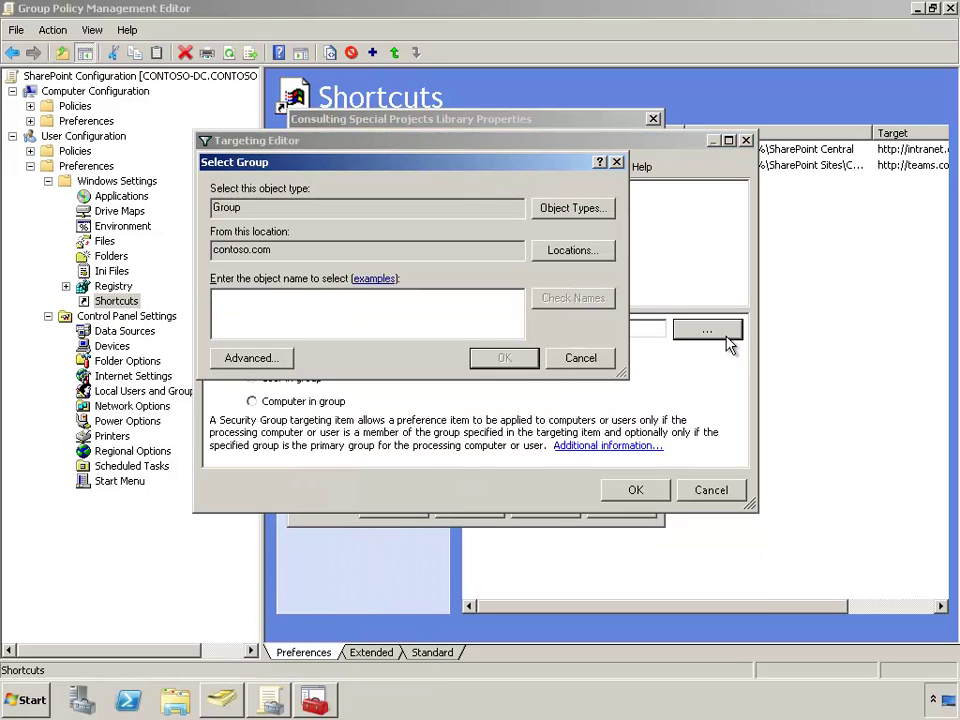
pyautogui.write('Cont')
pyautogui.write('sulting')
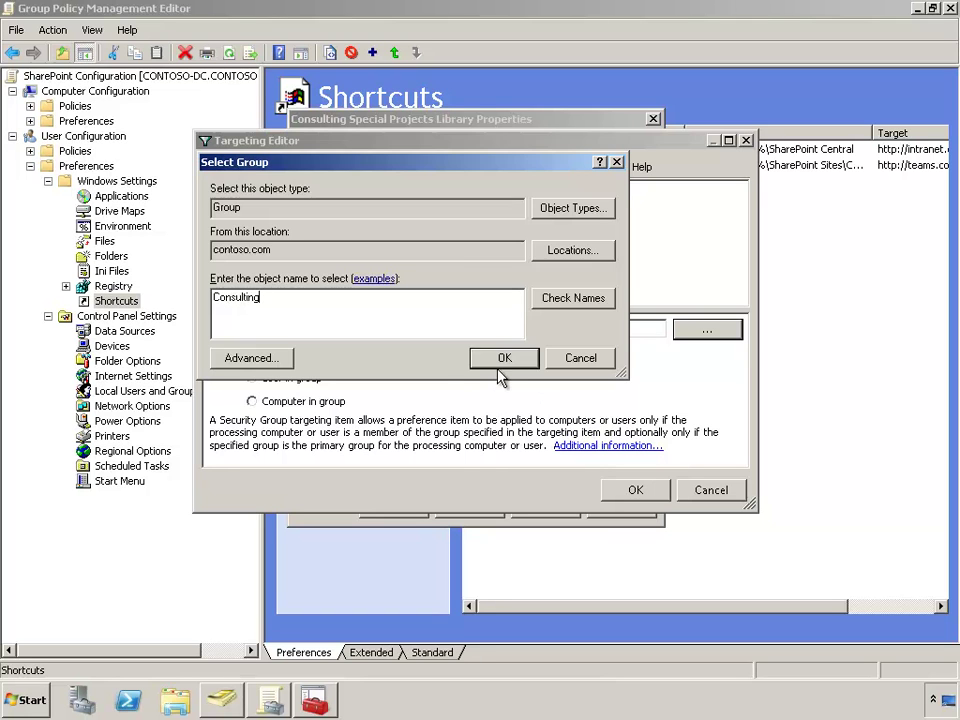
pyautogui.click(499, 365)
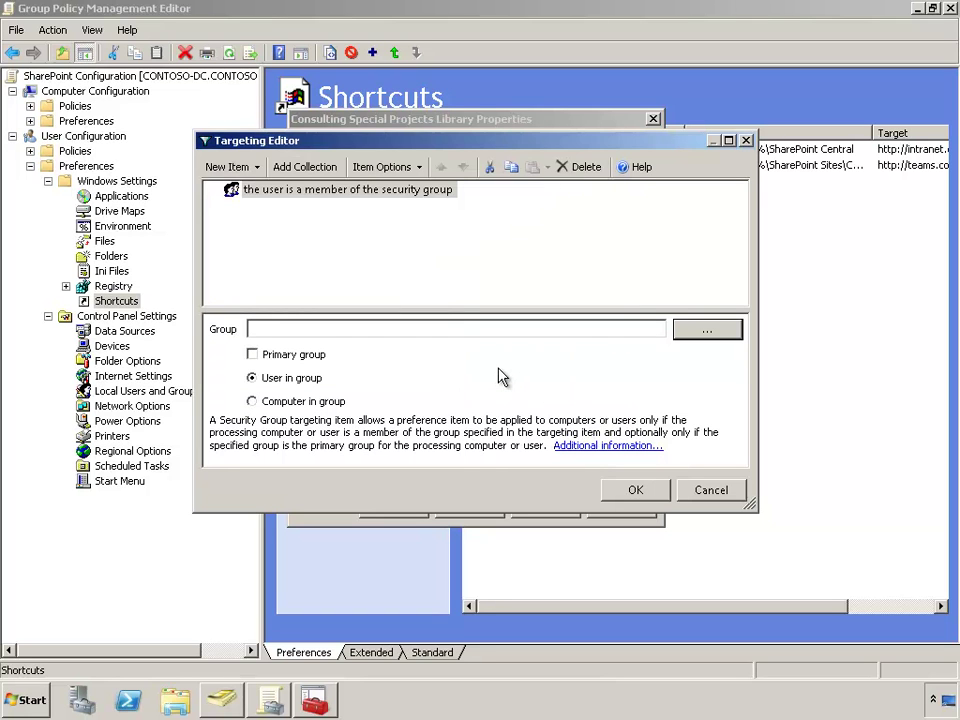
pyautogui.click(635, 490)
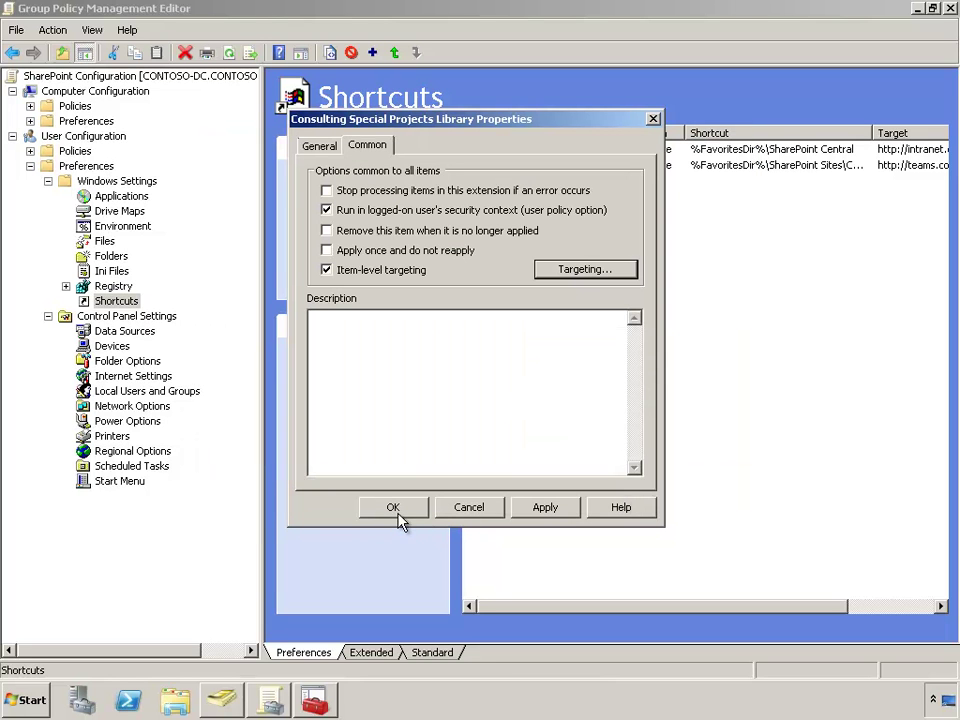
pyautogui.click(322, 148)
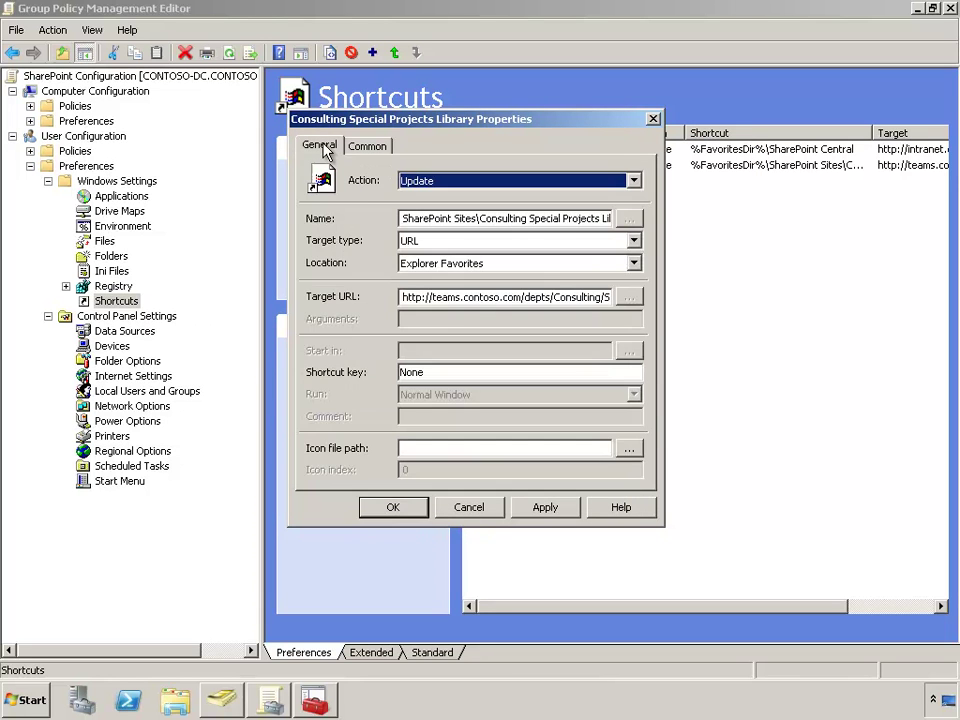
pyautogui.click(397, 508)
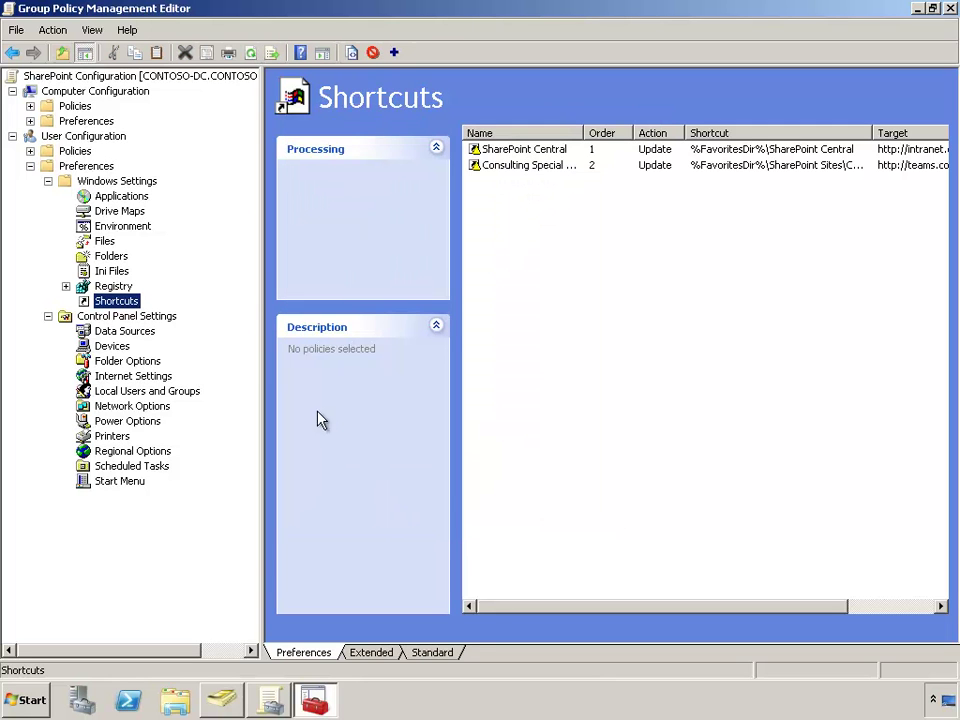
# Create a new URL shortcut placed in Explorer Links
pyautogui.rightClick(132, 301)
pyautogui.moveTo(160, 308)
pyautogui.click(255, 307)
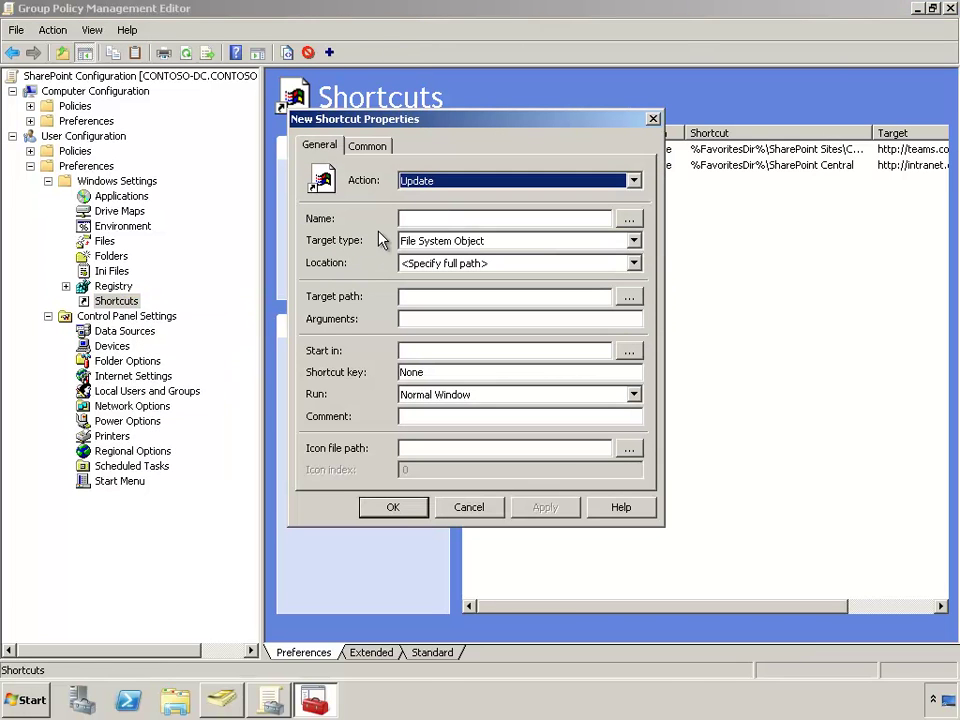
pyautogui.click(450, 240)
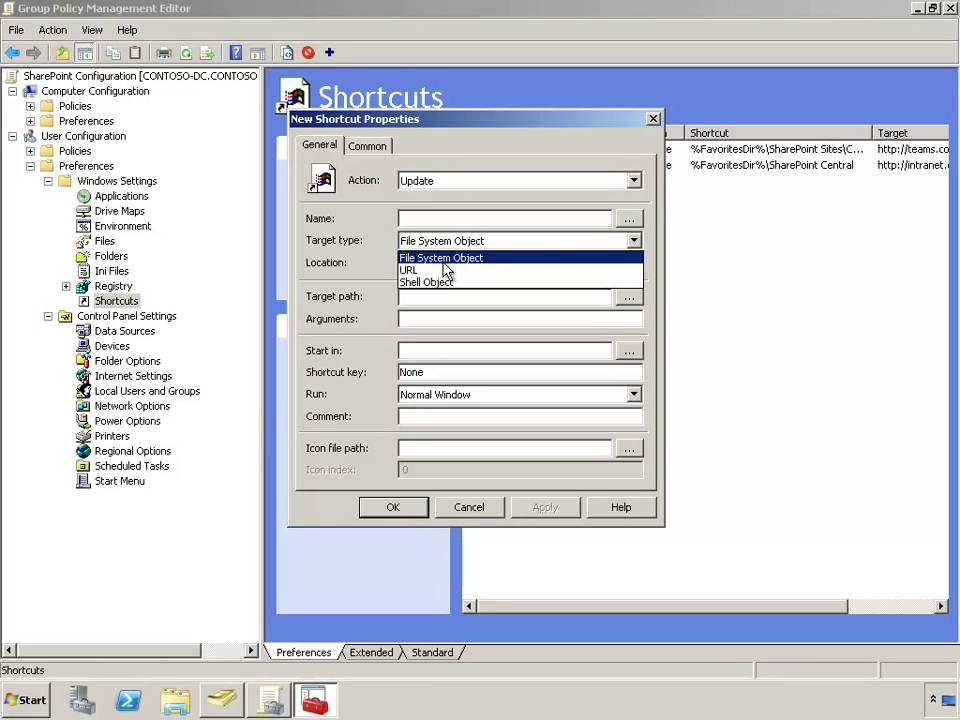
pyautogui.click(432, 270)
pyautogui.click(436, 265)
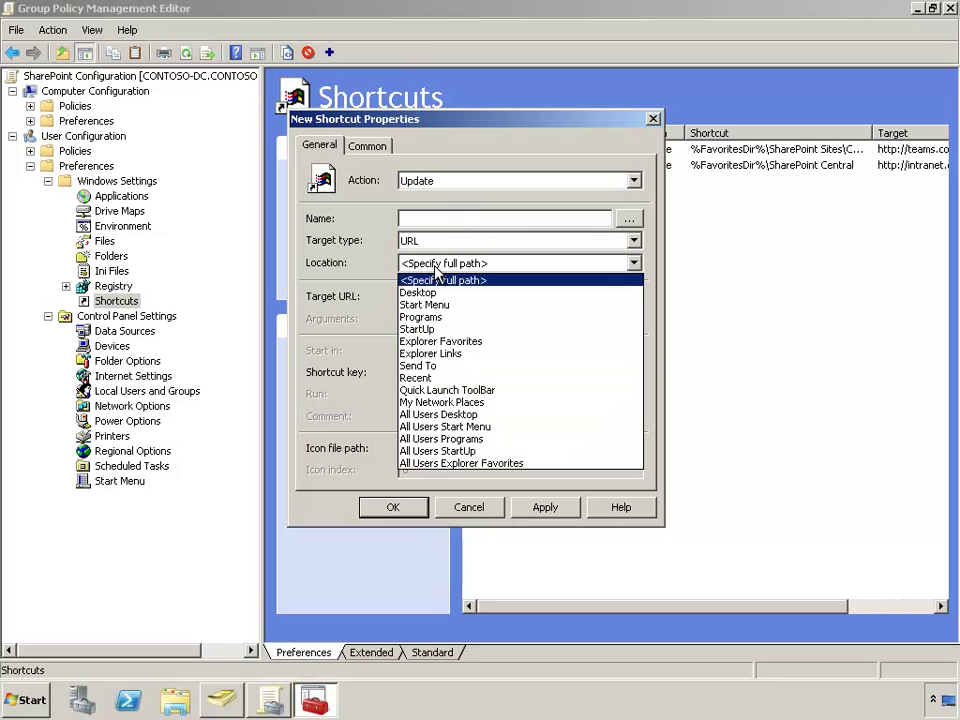
pyautogui.click(425, 355)
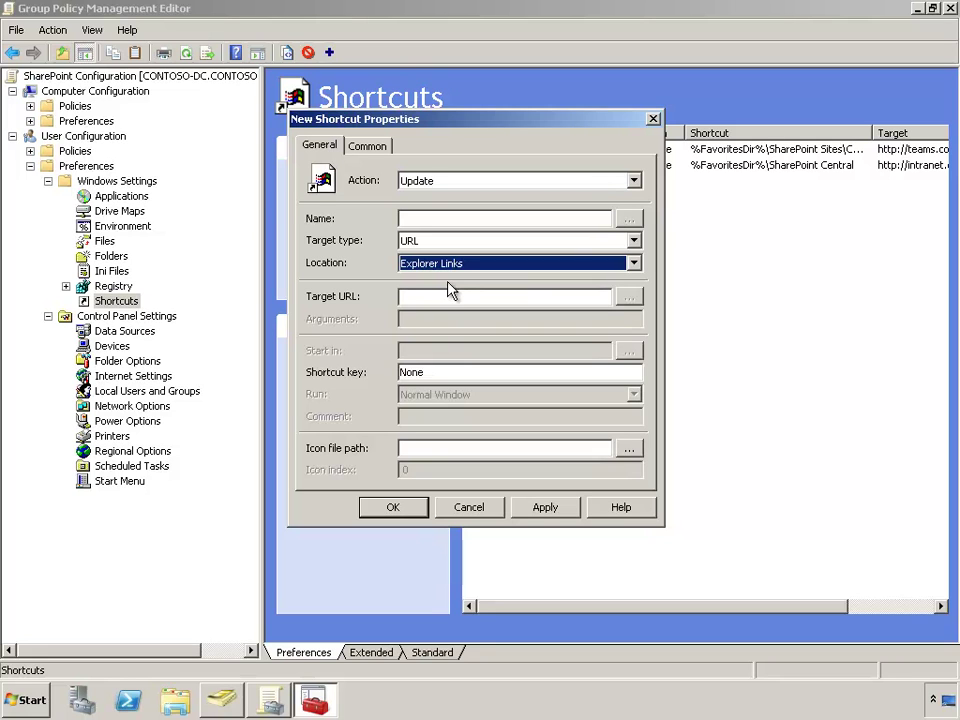
pyautogui.click(443, 298)
pyautogui.write('http://teams.contoso.com/de')
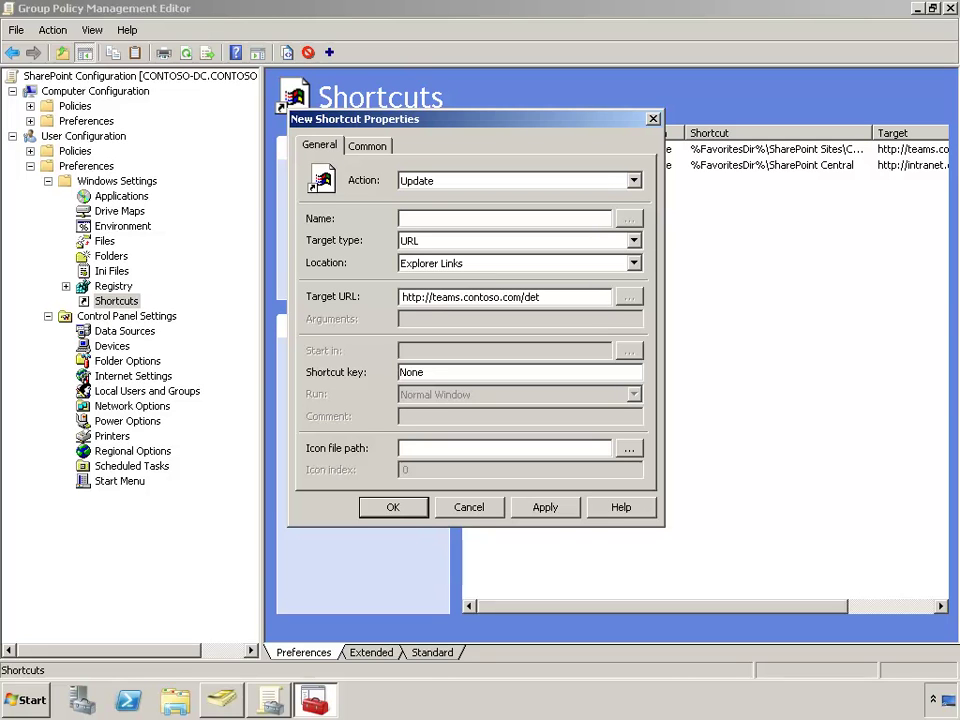
pyautogui.write('pts/Consulting')
pyautogui.click(417, 213)
pyautogui.write('Consulting Team Site')
# Restrict the Consulting Team Site shortcut to the CONTOSO\Consulting security group and save it as the third shortcut
pyautogui.click(368, 146)
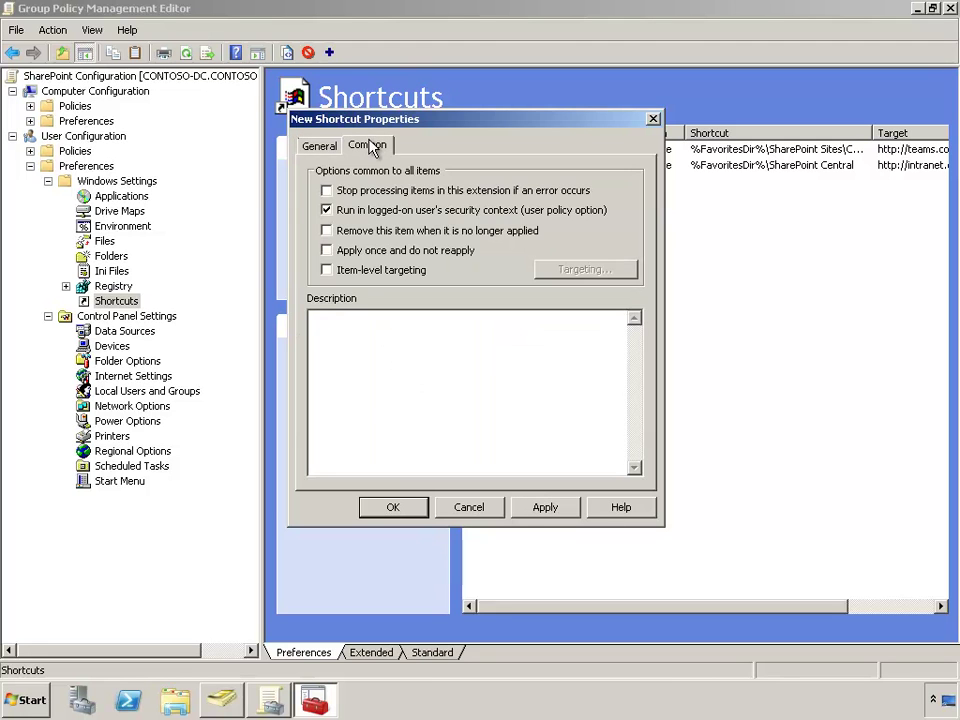
pyautogui.click(406, 274)
pyautogui.click(585, 270)
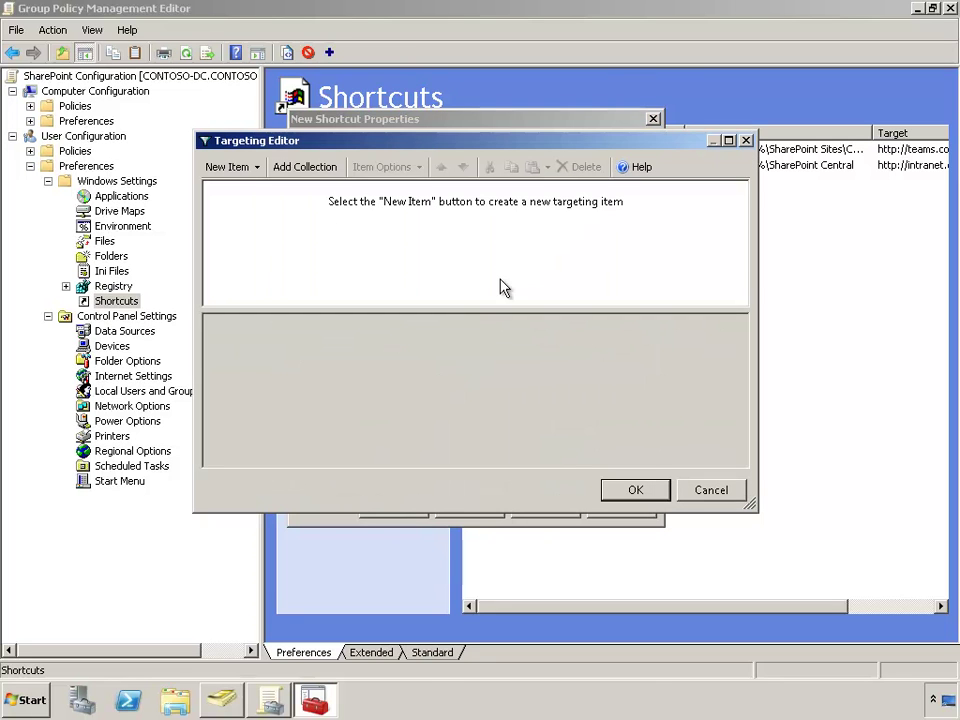
pyautogui.click(254, 168)
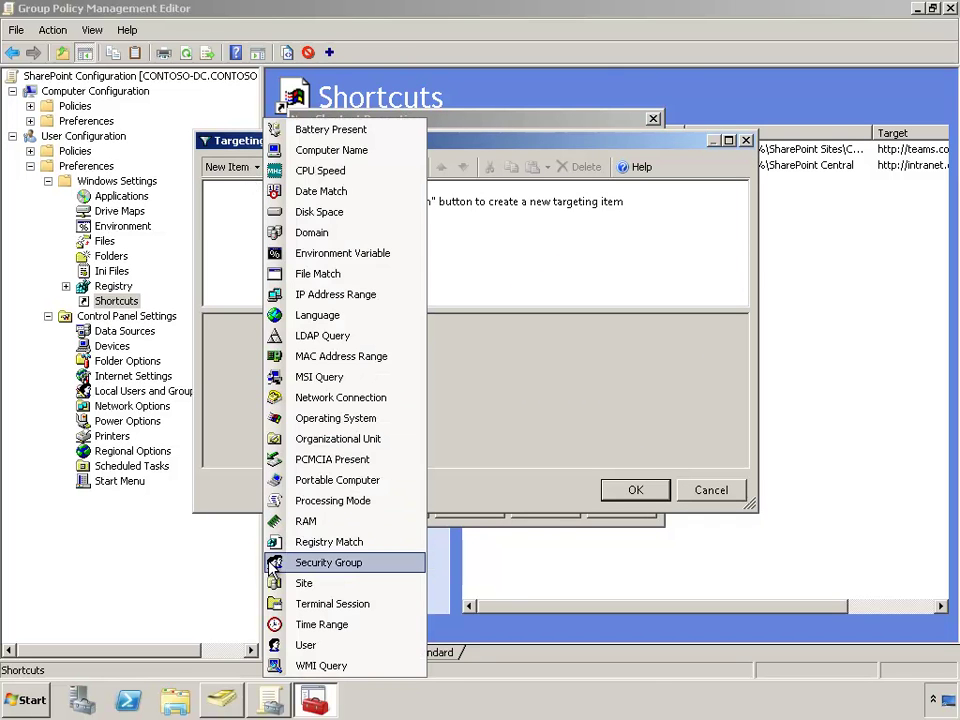
pyautogui.click(329, 562)
pyautogui.click(712, 333)
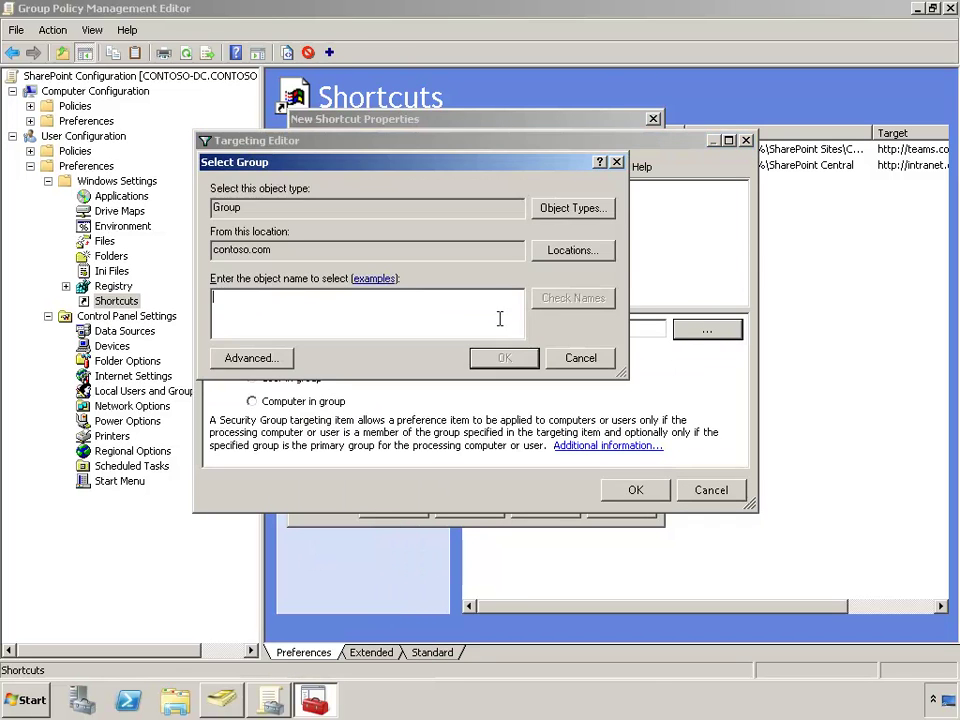
pyautogui.write('Consult')
pyautogui.press('Return')
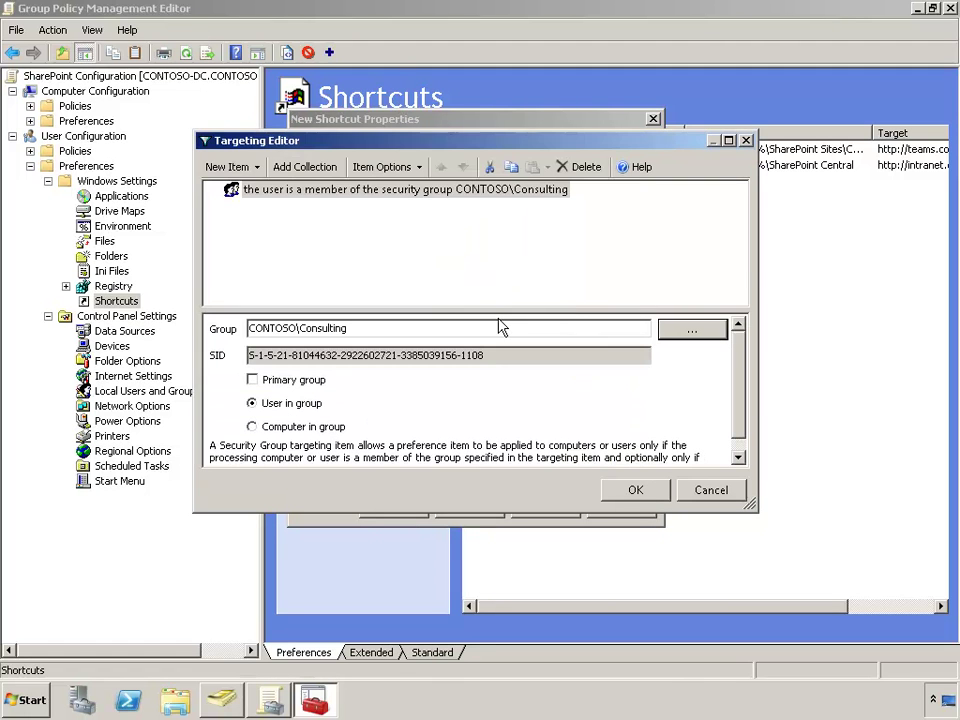
pyautogui.click(626, 490)
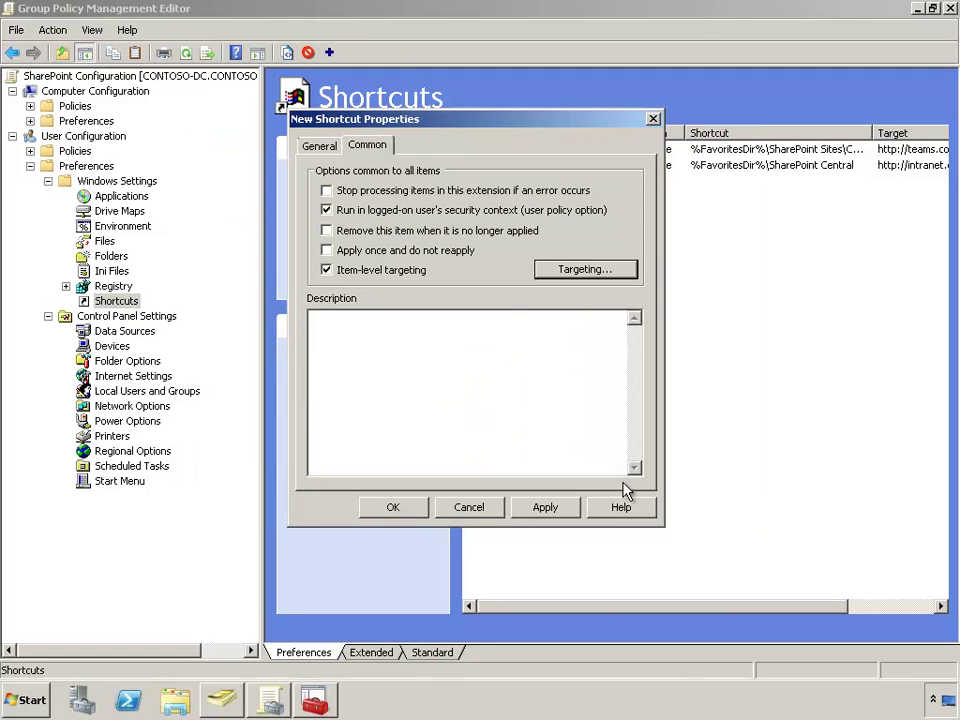
pyautogui.click(400, 509)
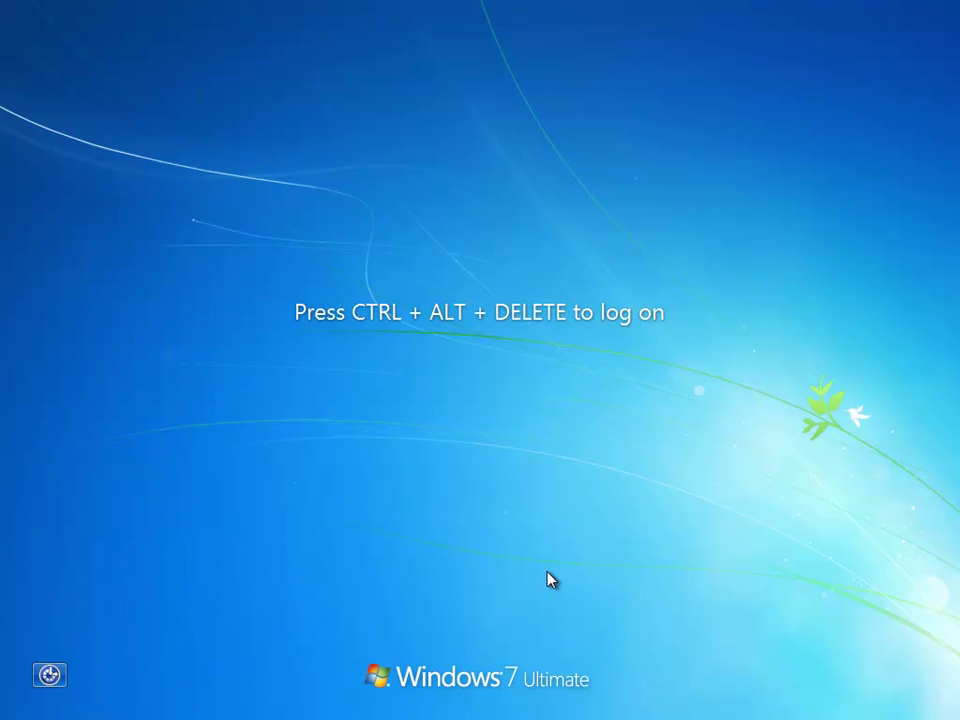
# Log on to the Windows 7 client with Ctrl+Alt+Delete and the domain user's password
pyautogui.hotkey('ctrl', 'alt', 'Delete')
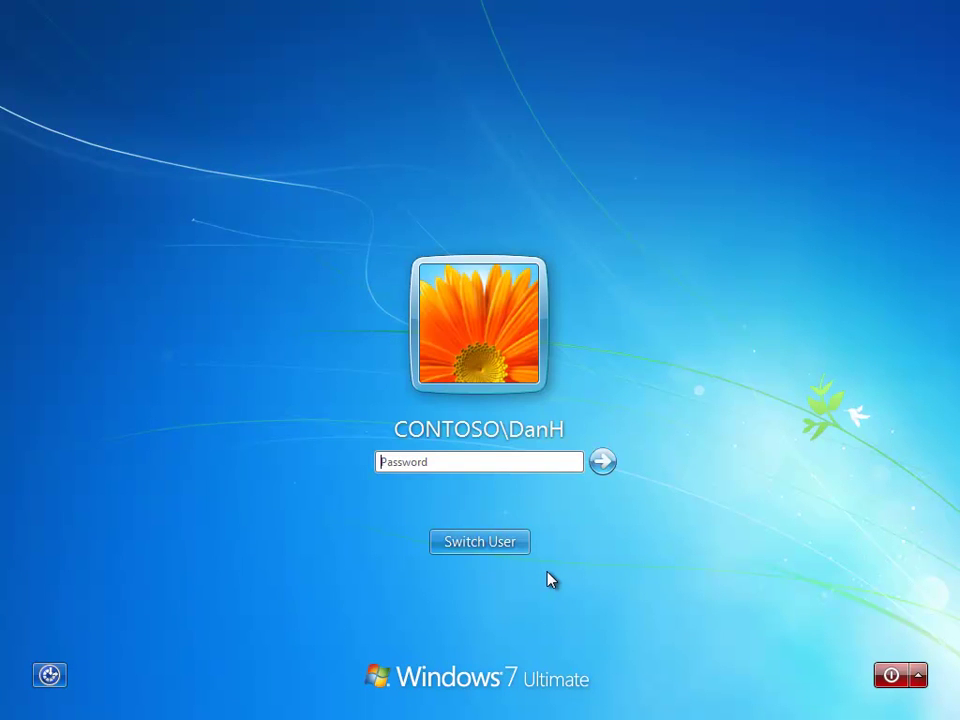
pyautogui.write('Pa$$w0rd')
pyautogui.press('Return')
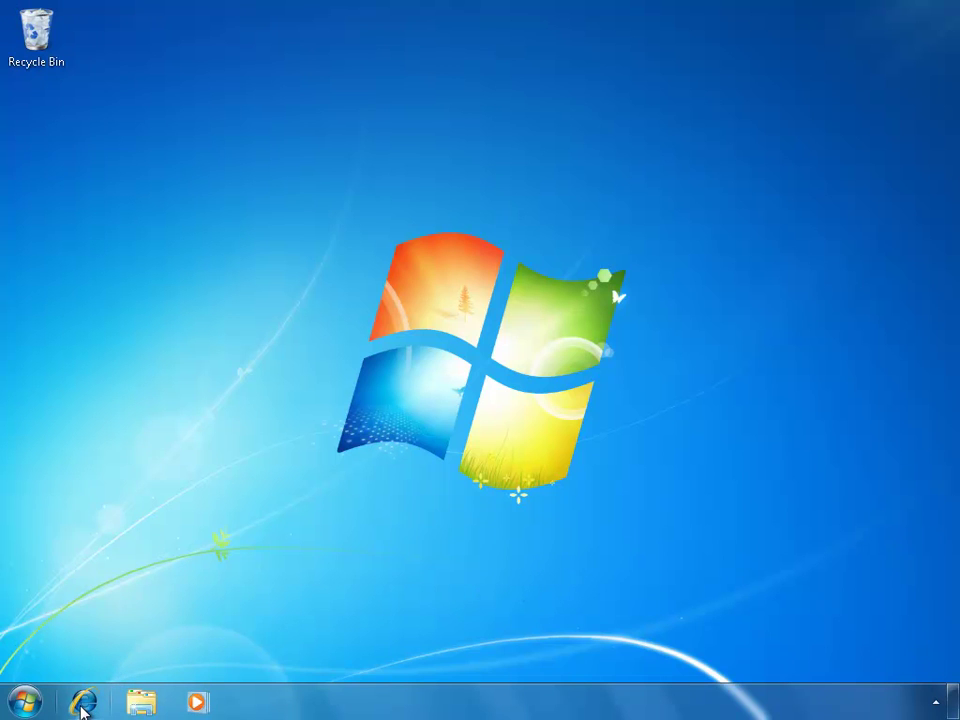
# Launch Internet Explorer to the Contoso Intranet home page and confirm Consulting Special Projects Library under SharePoint Sites favorites
pyautogui.click(83, 703)
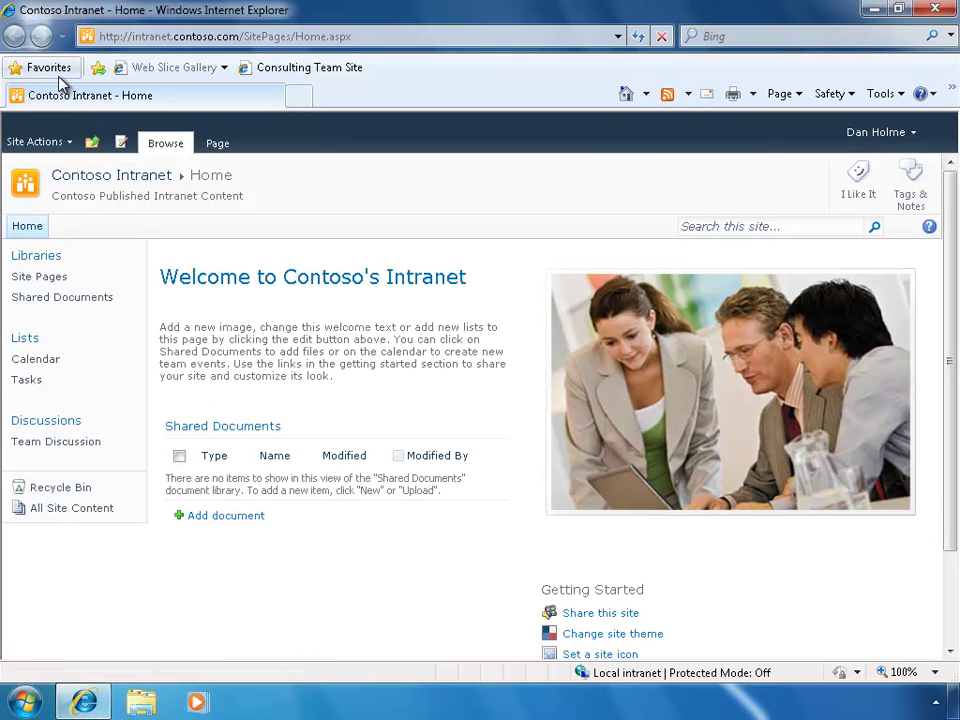
pyautogui.click(48, 68)
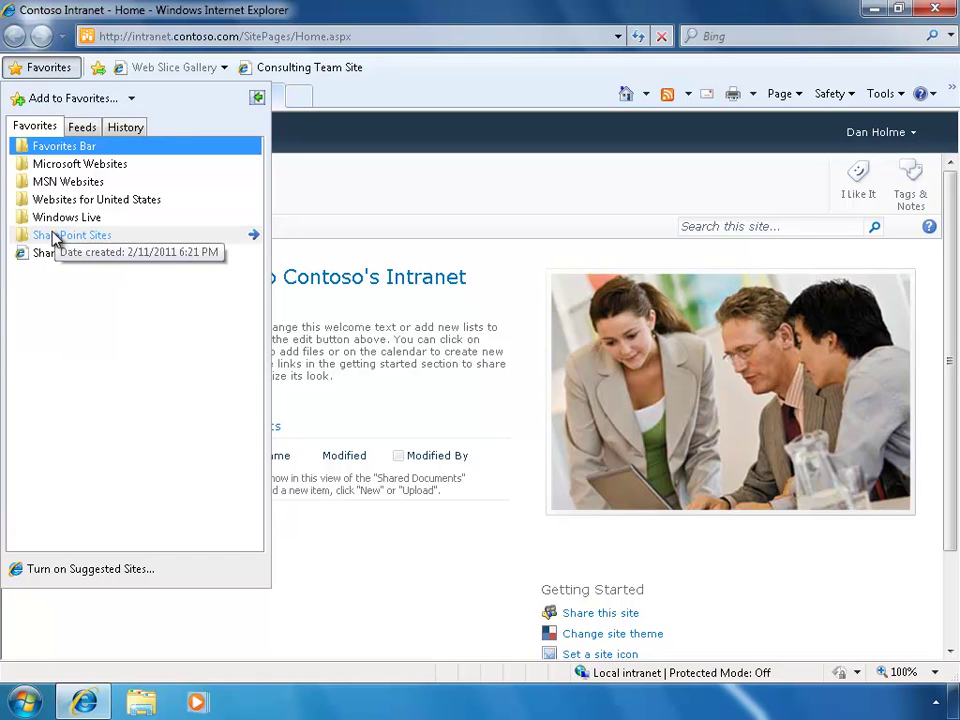
pyautogui.click(55, 237)
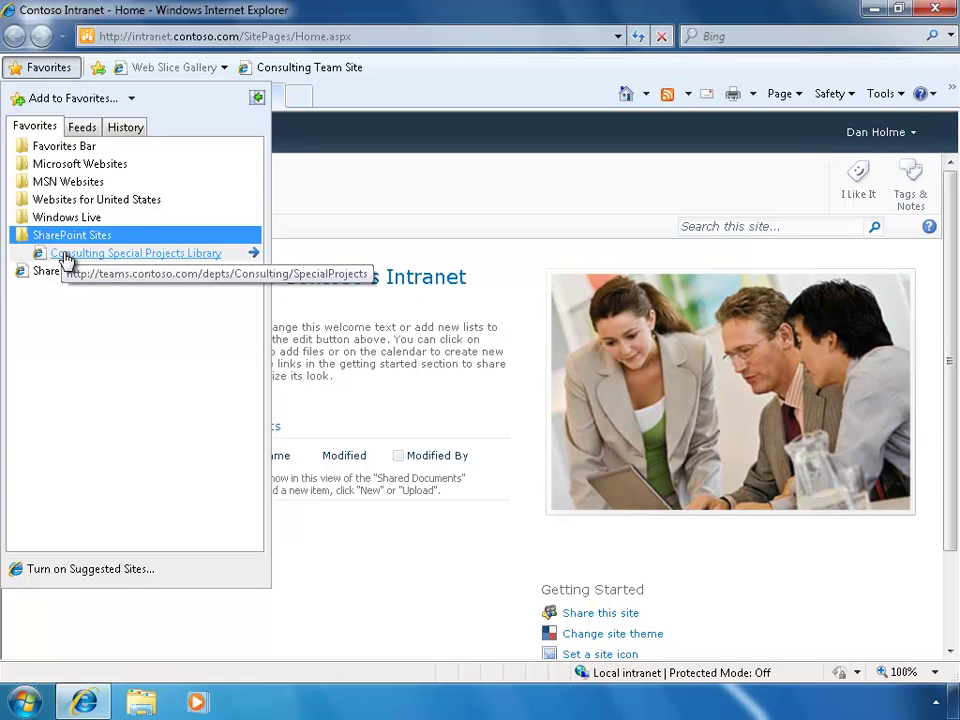
pyautogui.click(478, 84)
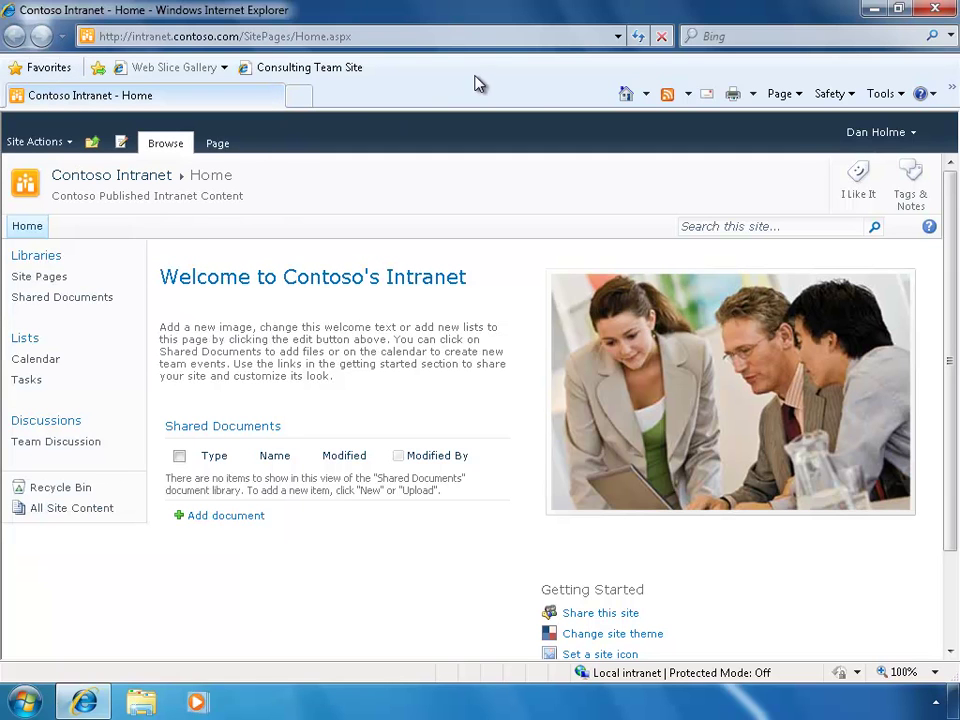
# Open the Consulting Team Site from its link on the Favorites bar
pyautogui.click(312, 70)
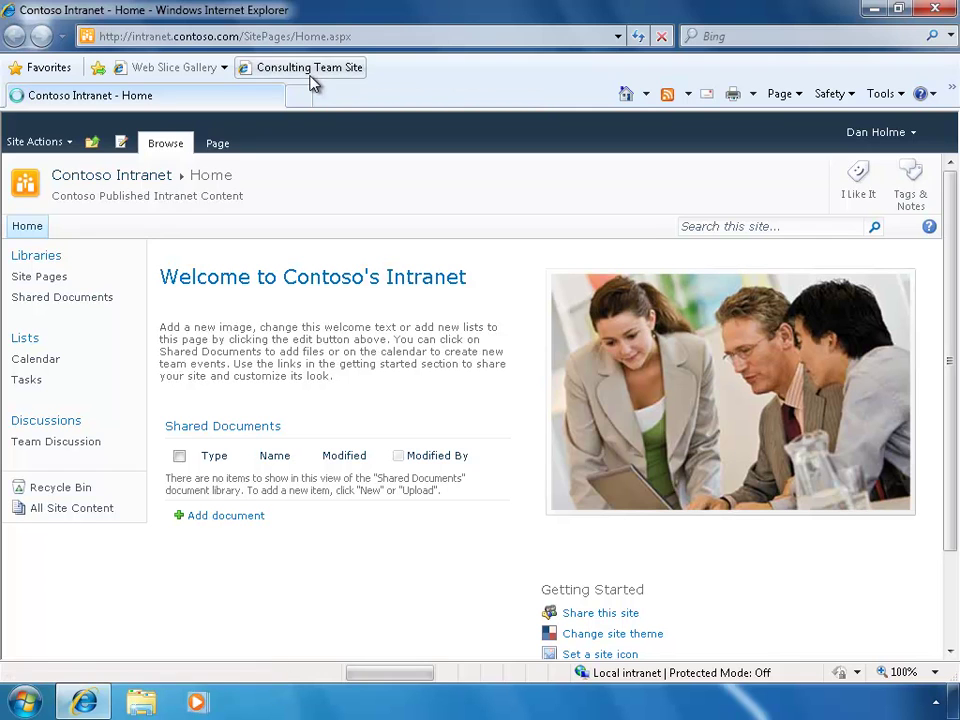